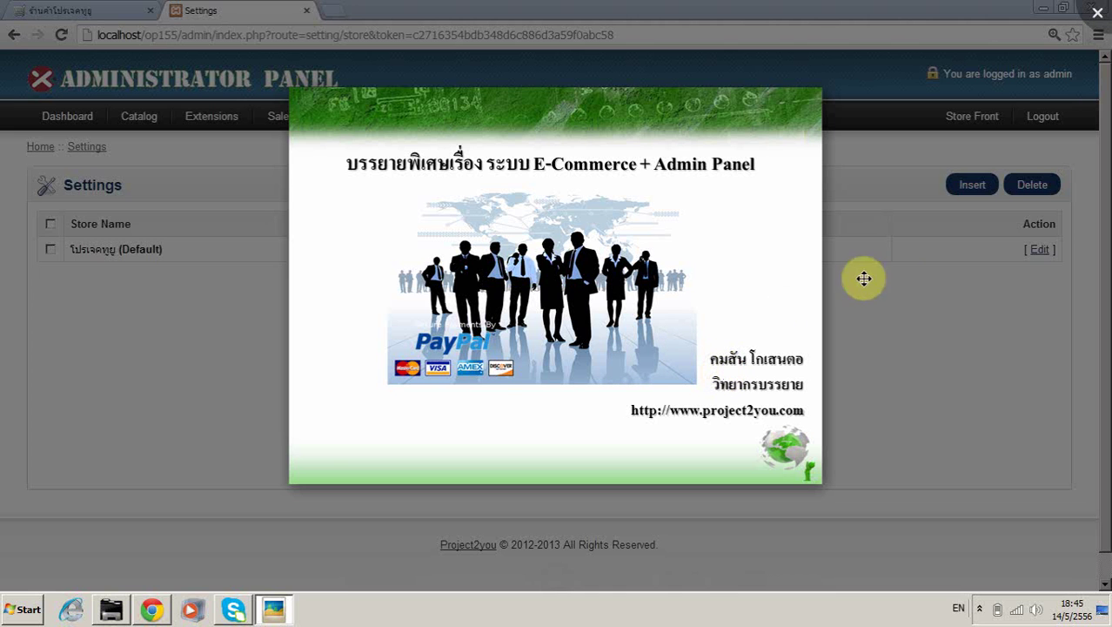
Step: Close the introductory slide image and open the list of page layouts from the design settings
left_click(1102, 11)
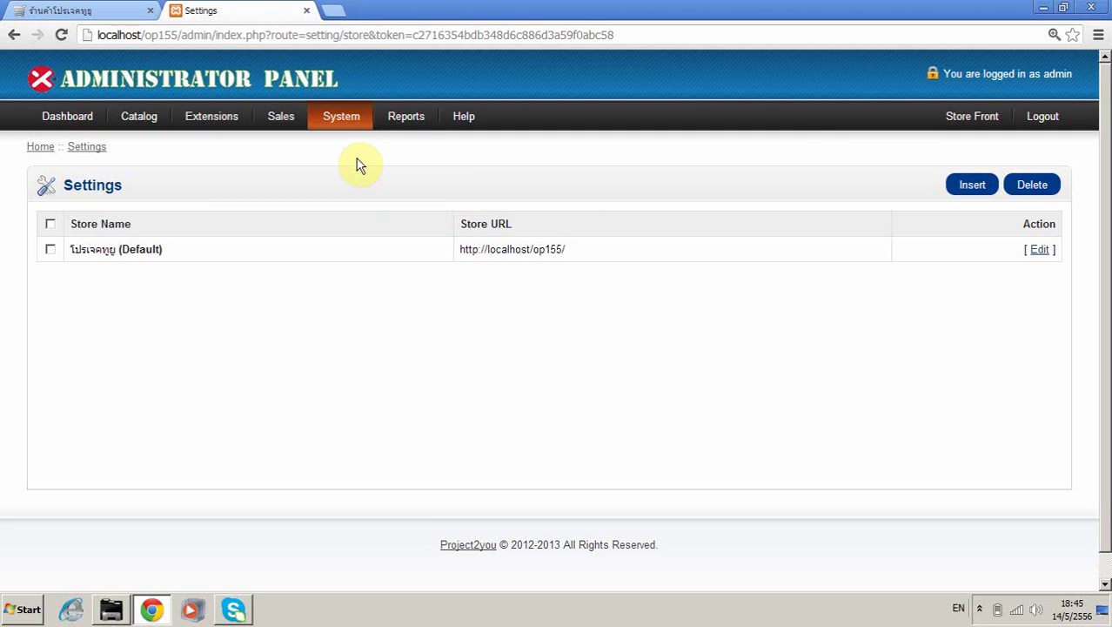
mouse_move(351, 132)
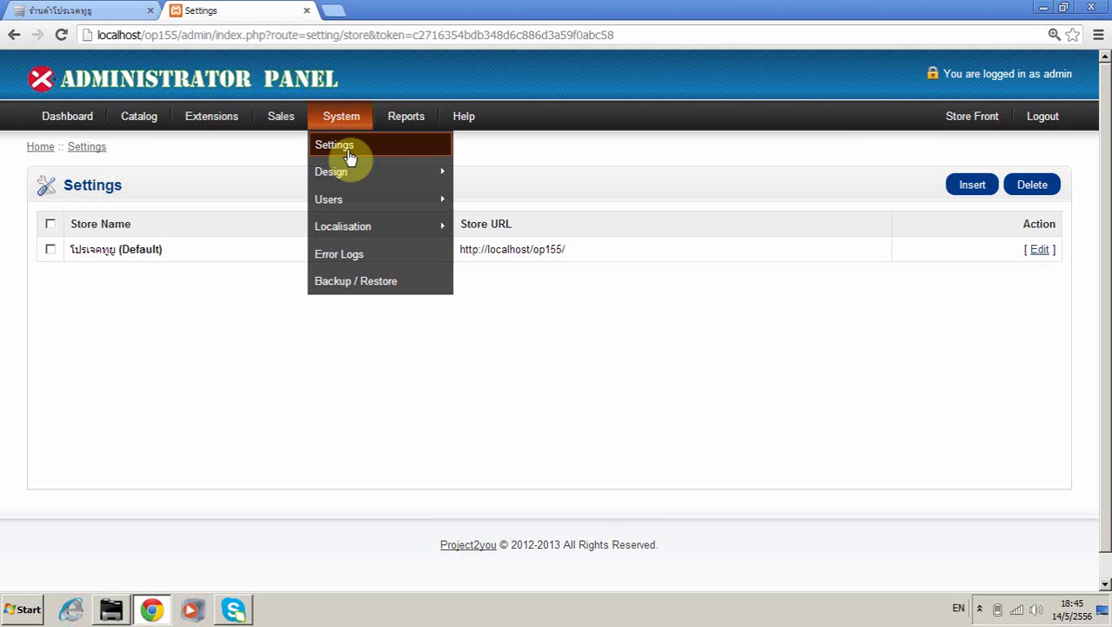
mouse_move(359, 177)
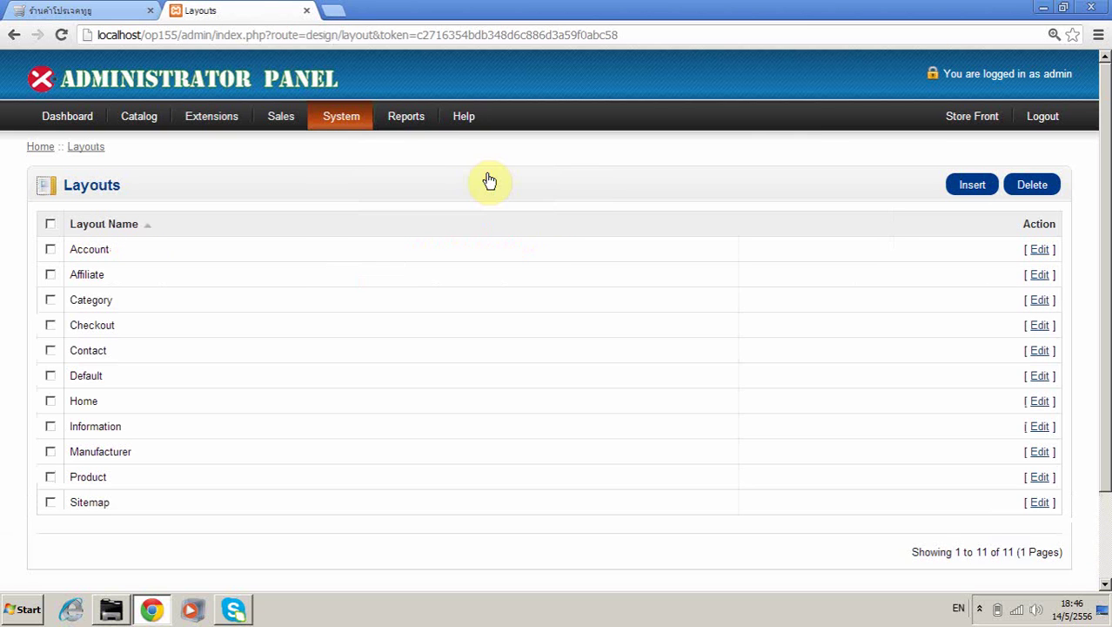
mouse_move(1106, 304)
left_mouse_down()
mouse_move(1106, 360)
mouse_move(1104, 315)
left_mouse_up()
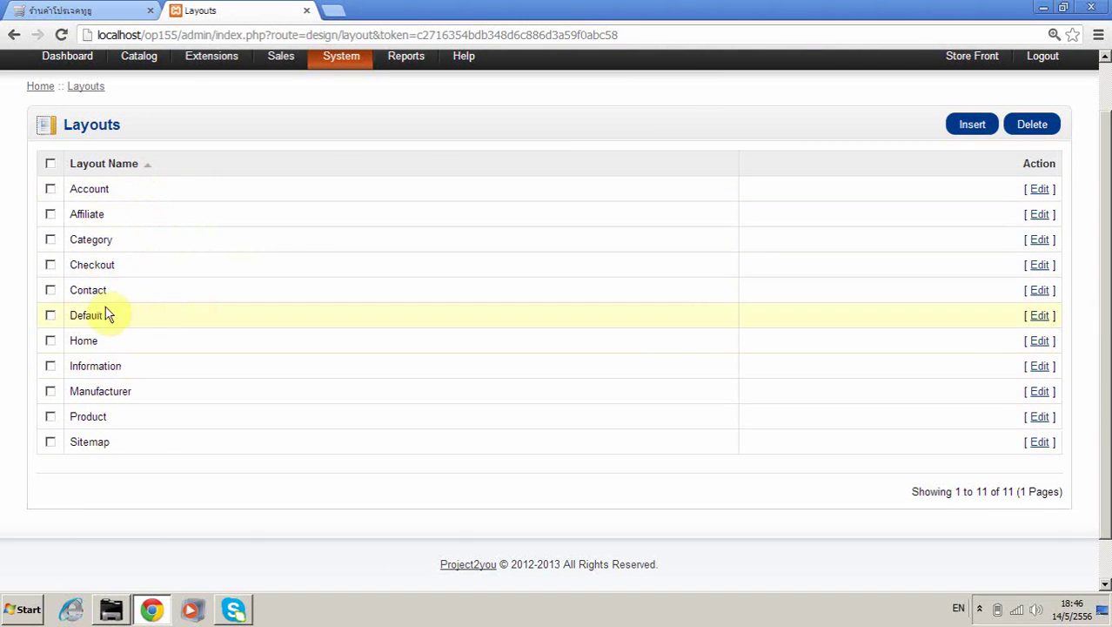
Step: Examine the product sections on the storefront home page and return to the layouts list
left_click(74, 11)
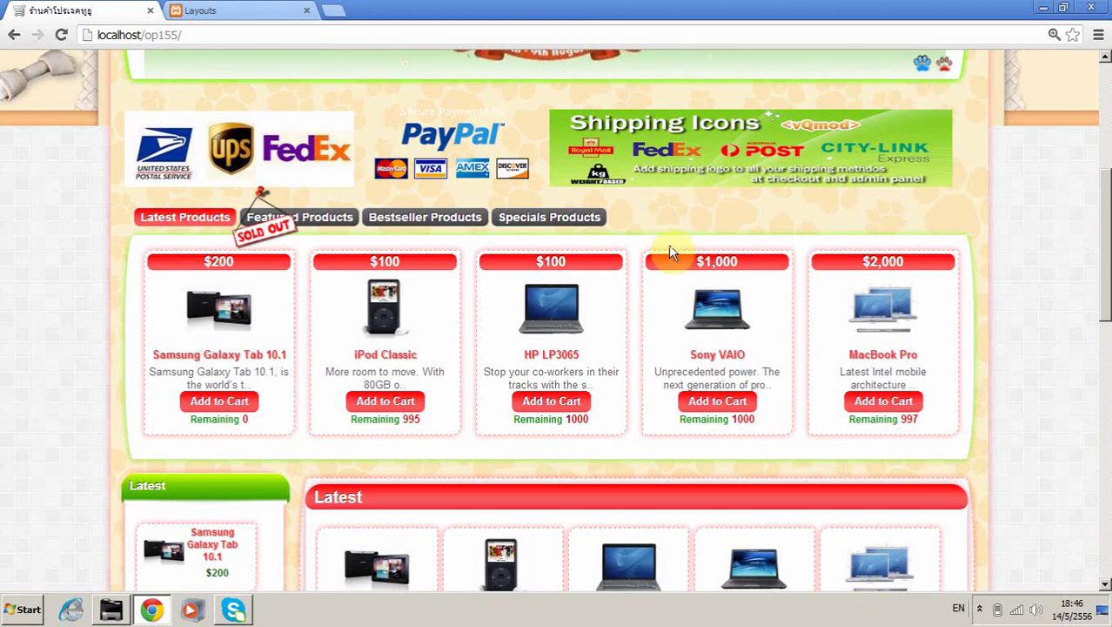
mouse_move(1108, 250)
left_mouse_down()
mouse_move(1108, 392)
mouse_move(1107, 270)
left_mouse_up()
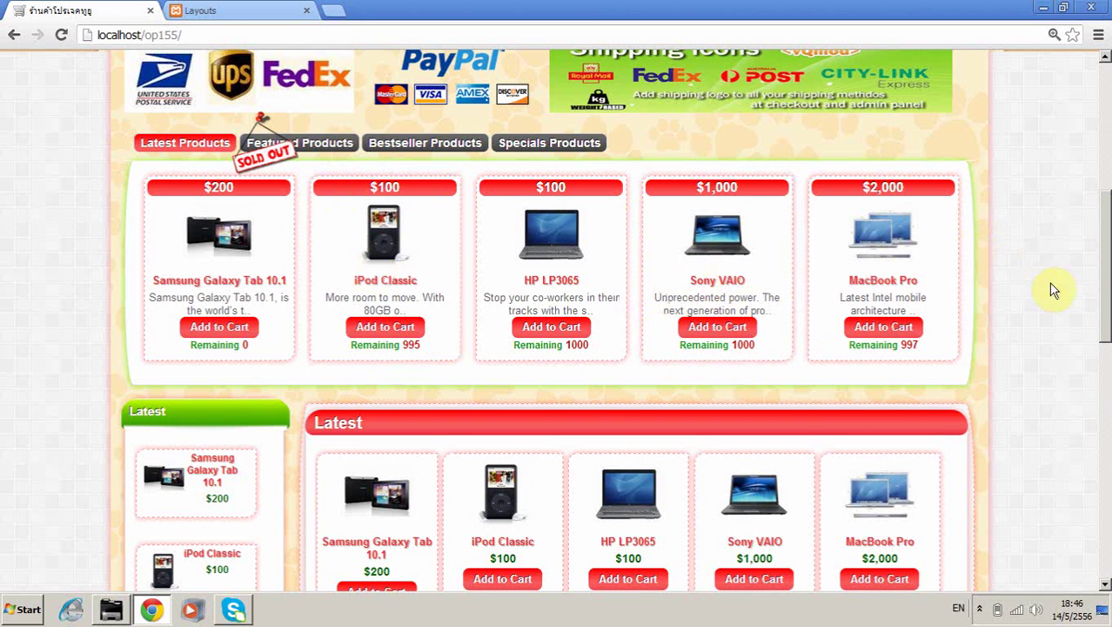
left_click_drag(1107, 277, 1108, 383)
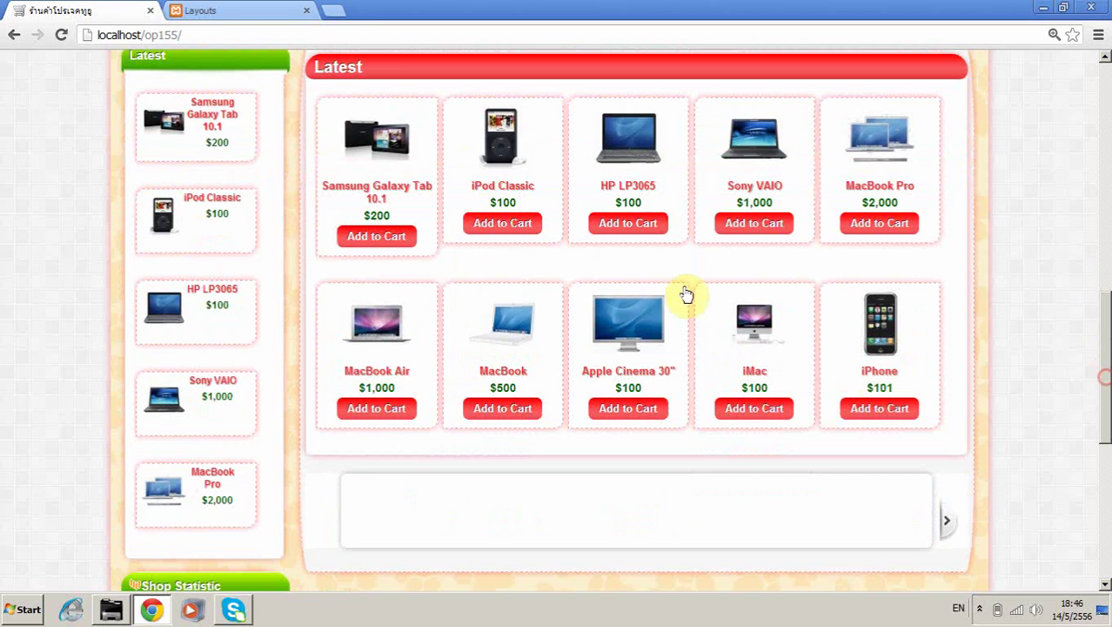
left_click(206, 10)
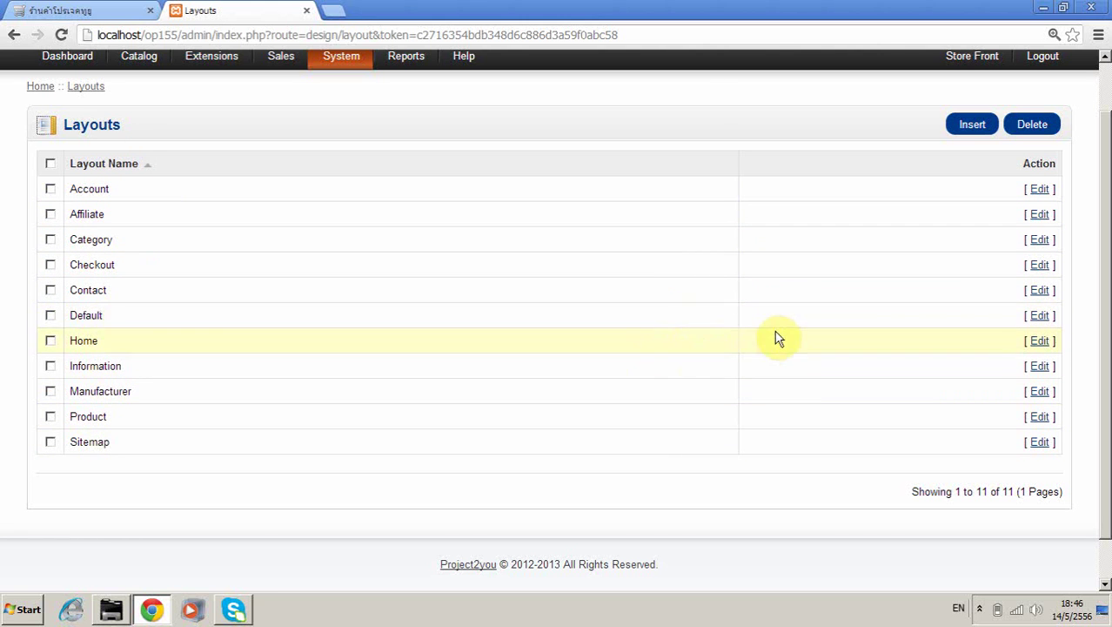
Step: Open the Home layout, check its store options, and compare it with the refreshed storefront home page
left_click(1039, 340)
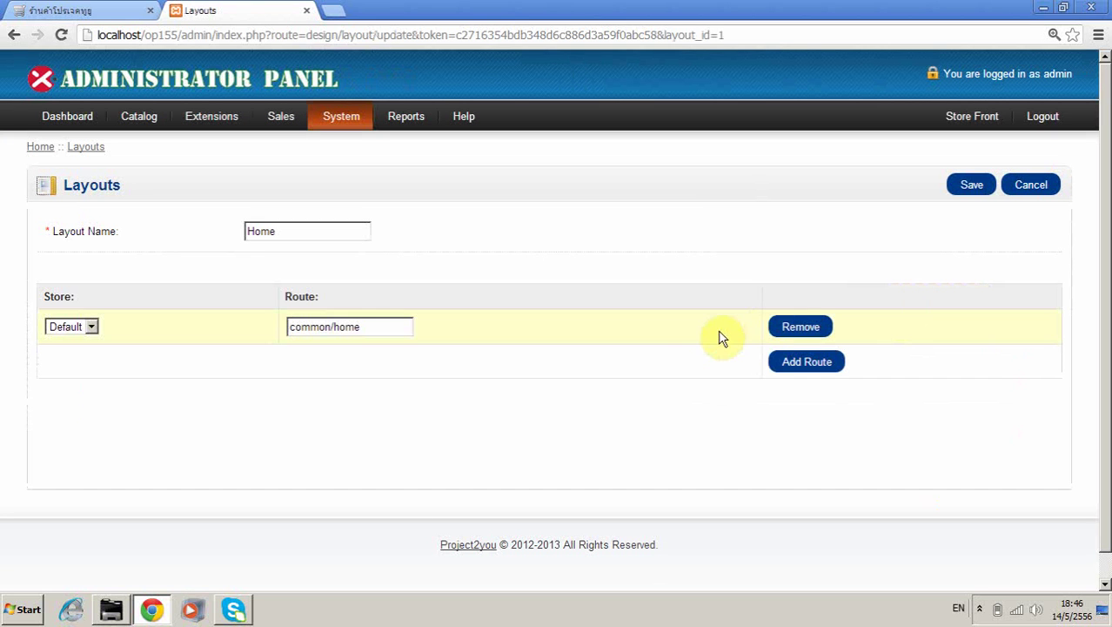
left_click(94, 328)
left_click(97, 326)
left_click(70, 10)
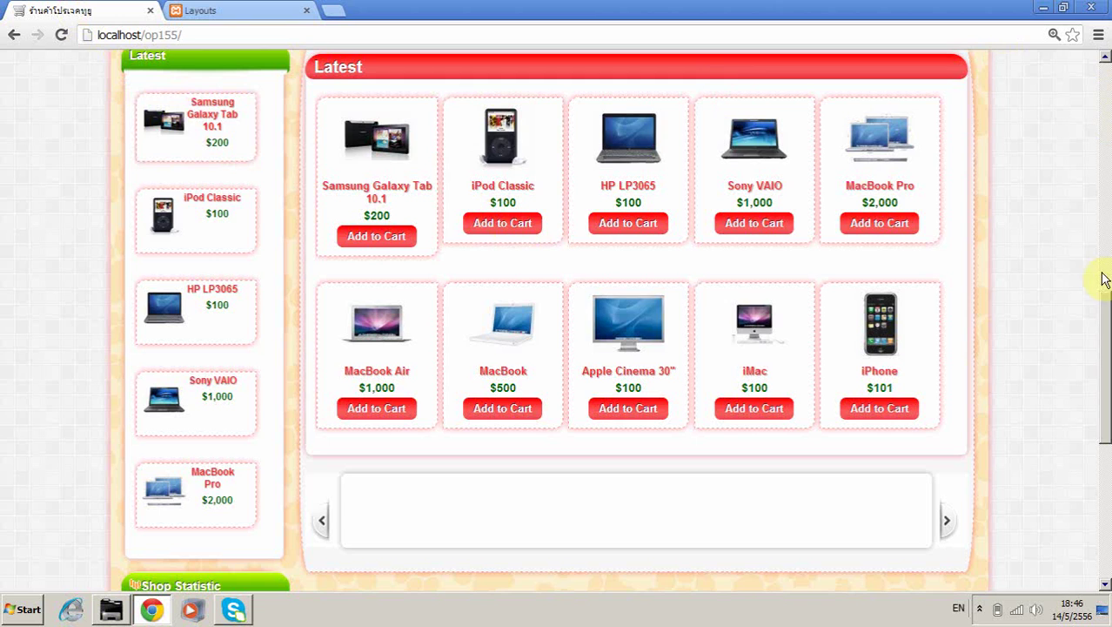
key("F5")
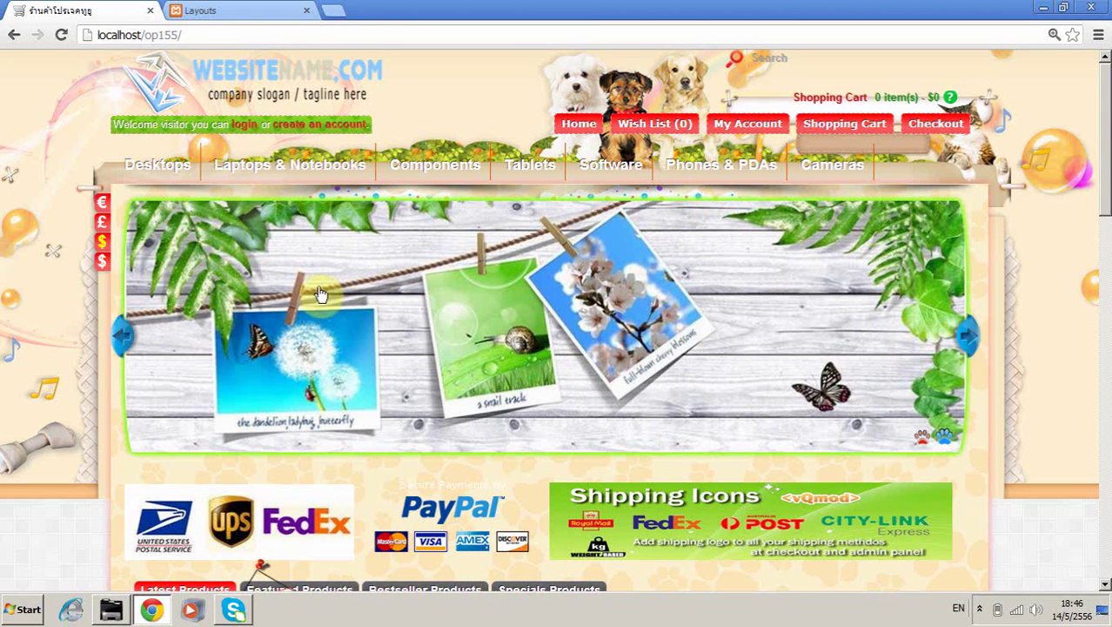
mouse_move(190, 171)
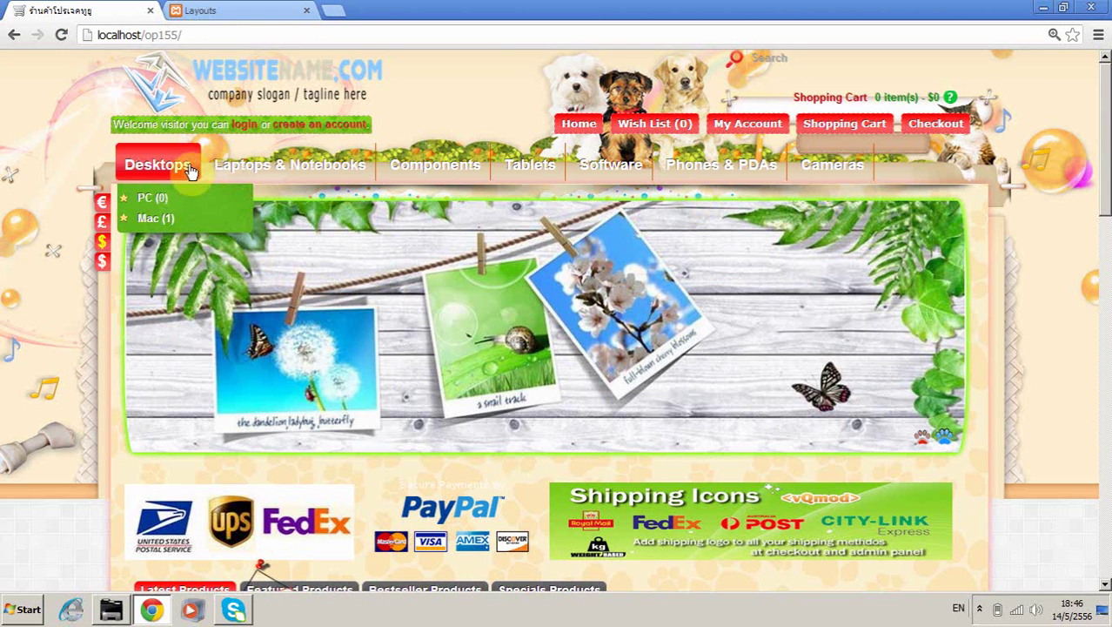
left_click(232, 11)
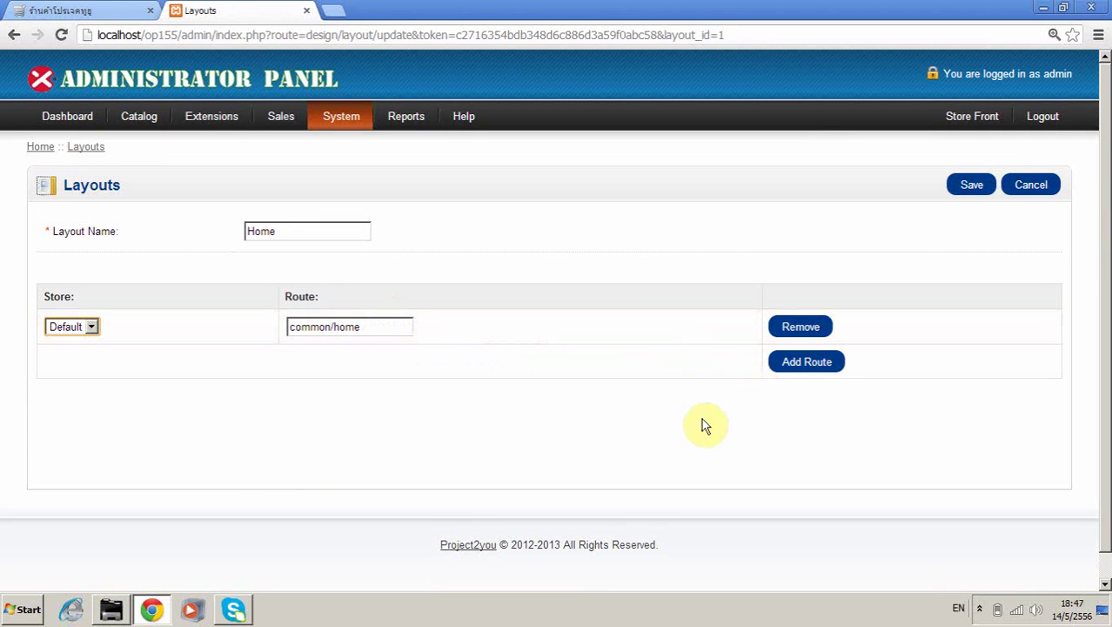
left_click(801, 362)
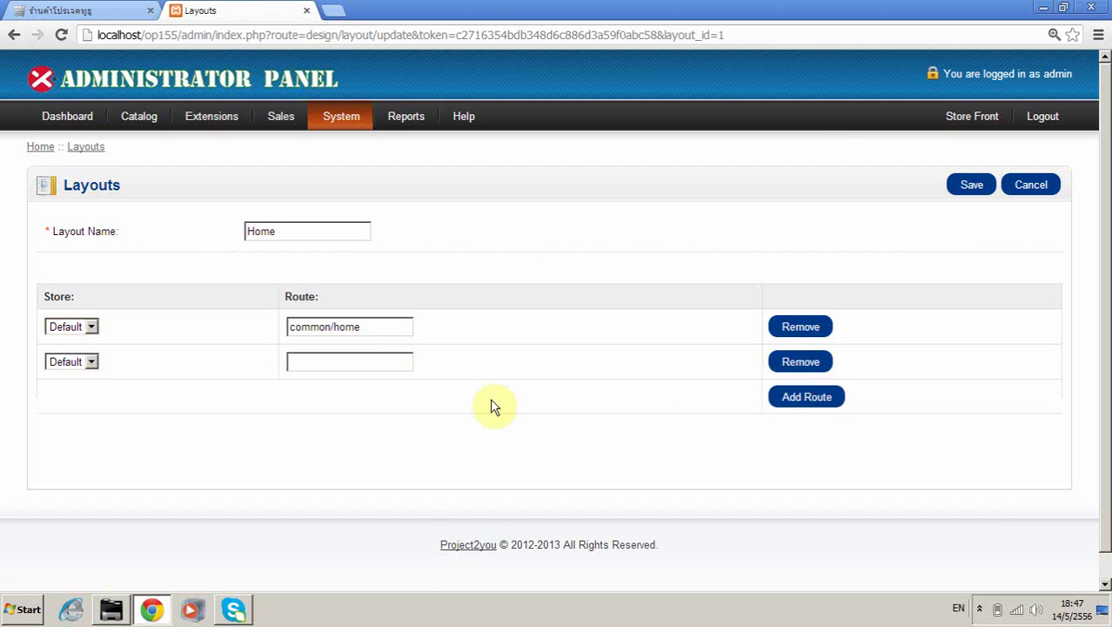
left_click(293, 363)
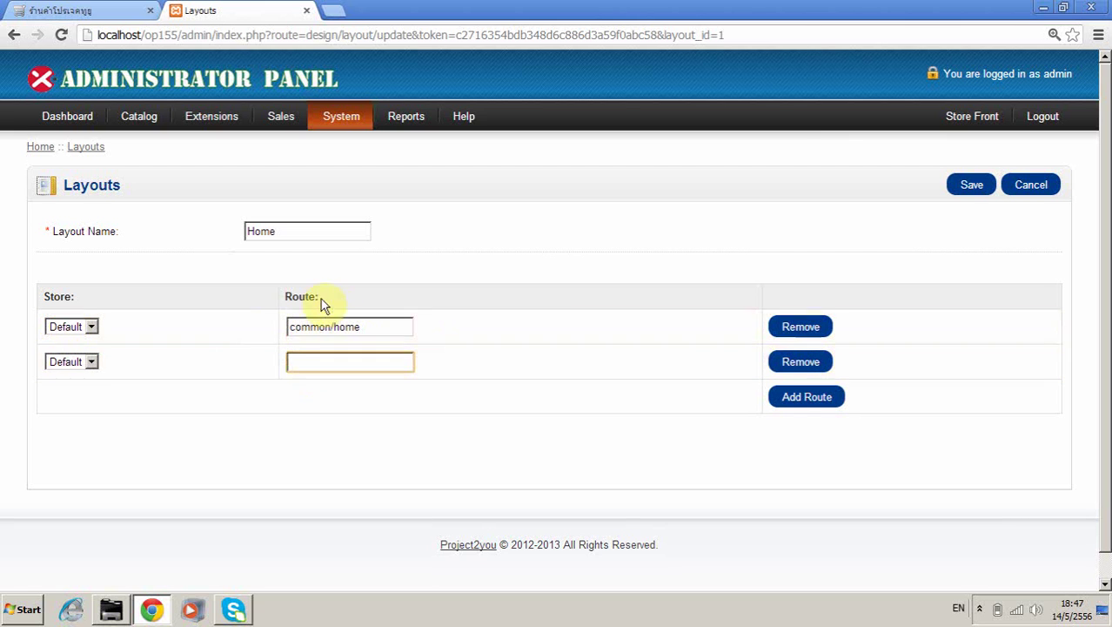
left_click_drag(375, 326, 242, 326)
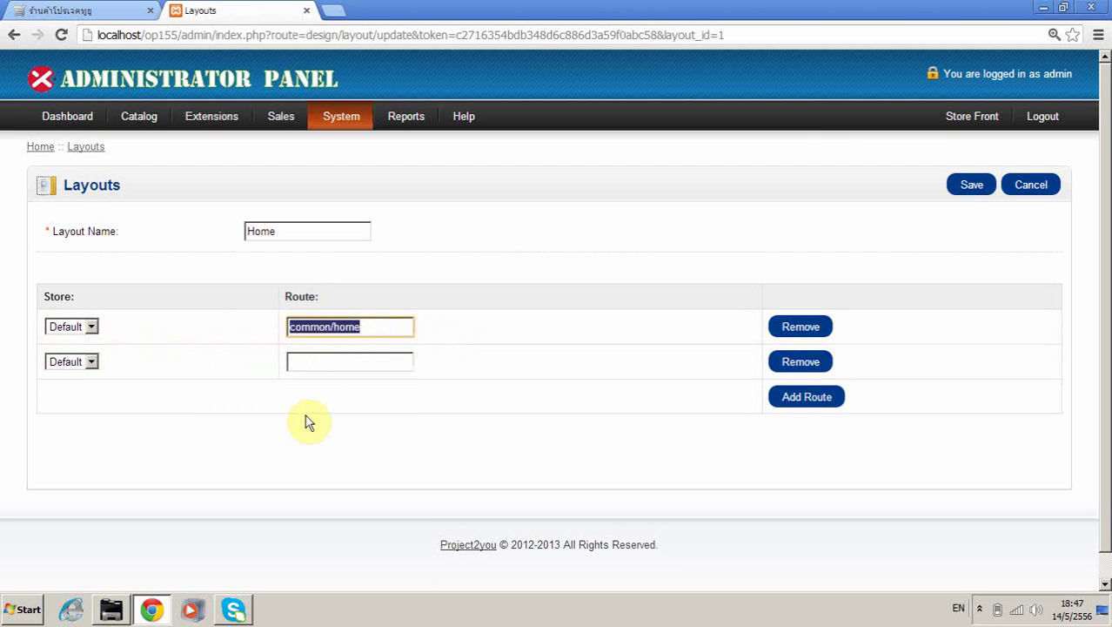
left_click(1034, 190)
Step: Open the banner list in the design settings and open the Tab Slide banner for editing
mouse_move(355, 114)
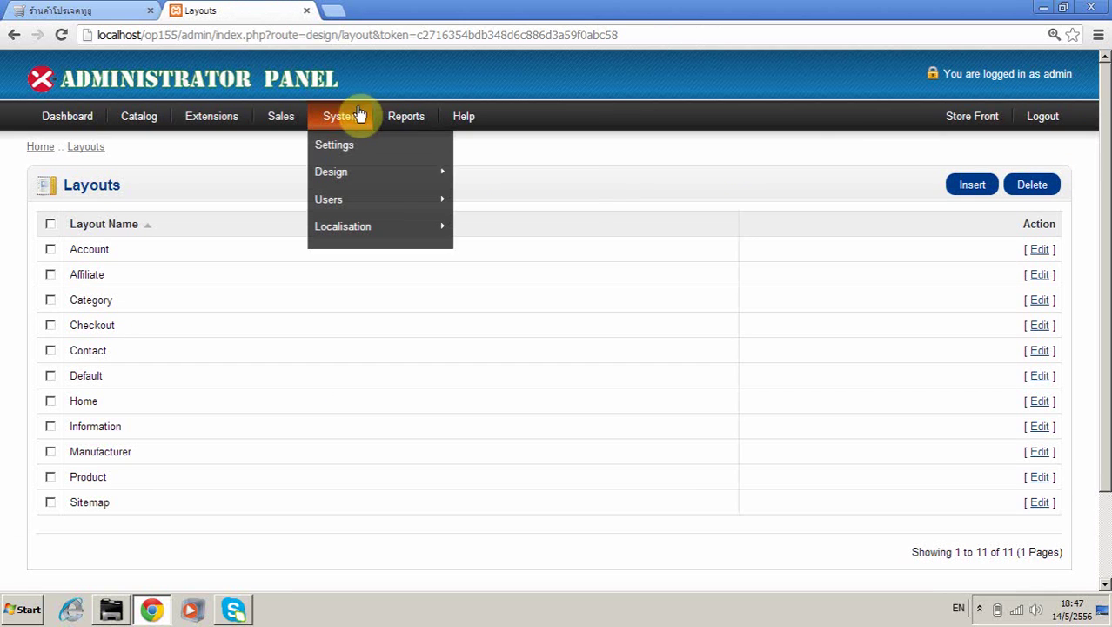
mouse_move(370, 187)
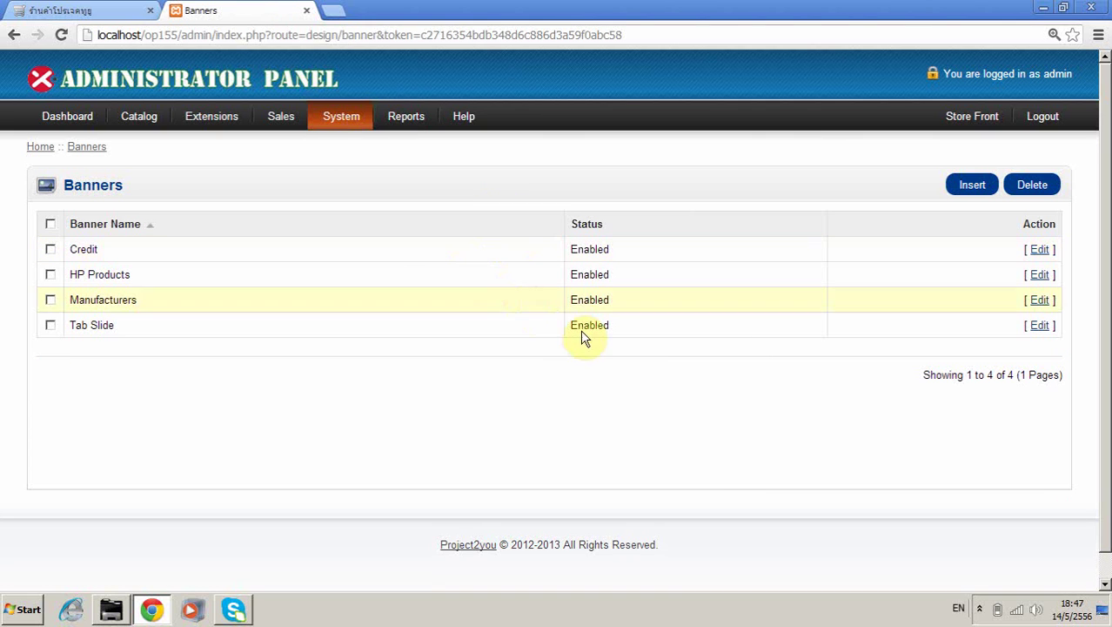
left_click(1039, 327)
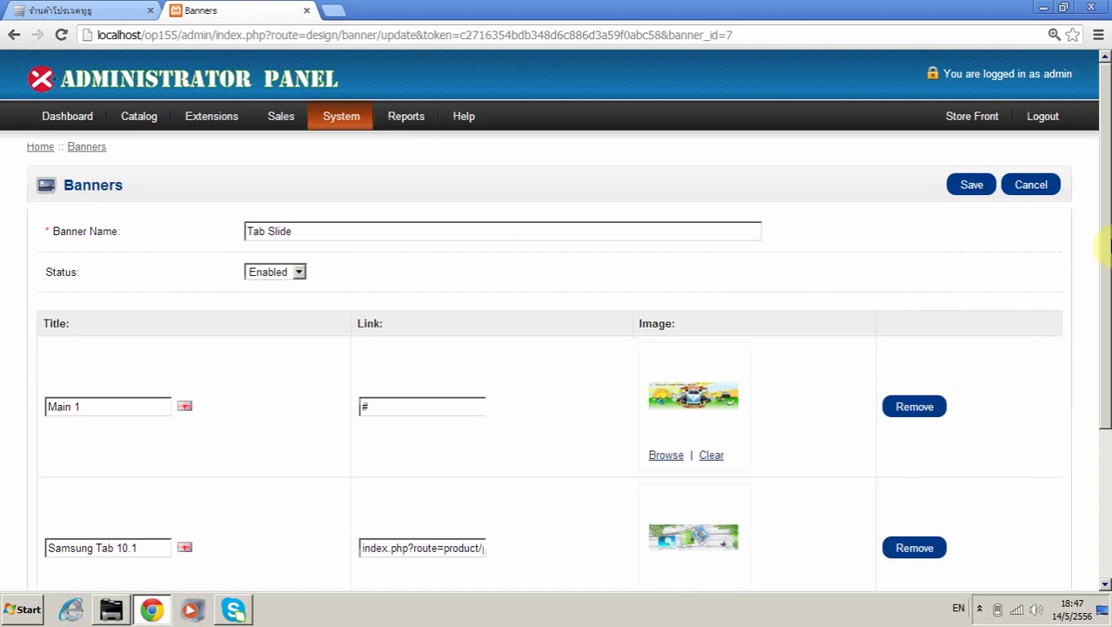
left_click_drag(1102, 243, 1102, 361)
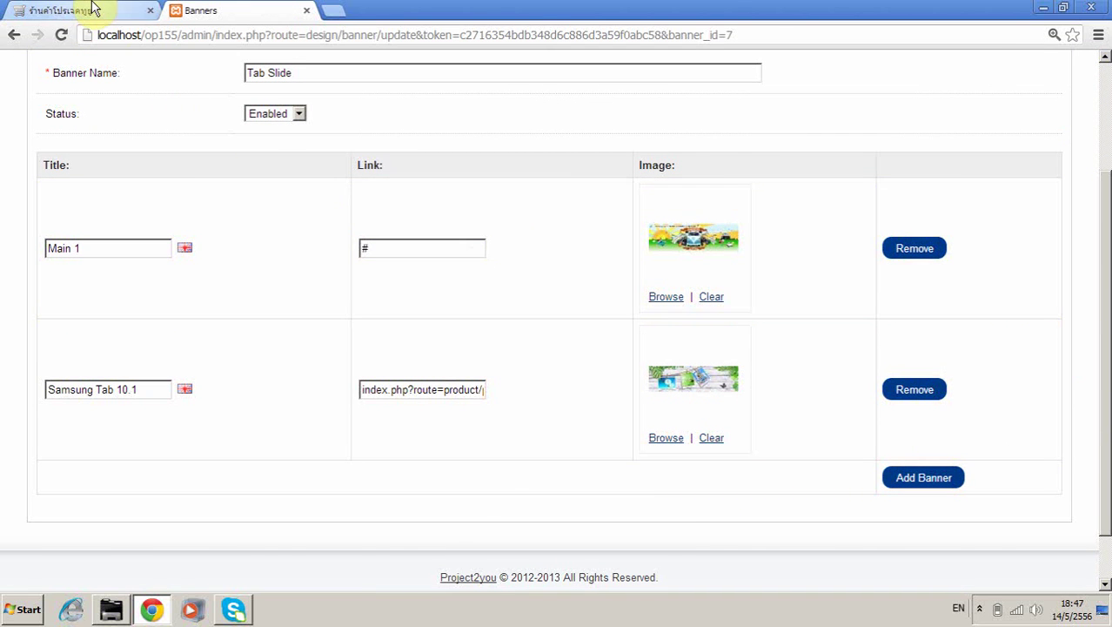
Step: View both slides of the storefront home page slideshow and return to the banner form
left_click(92, 9)
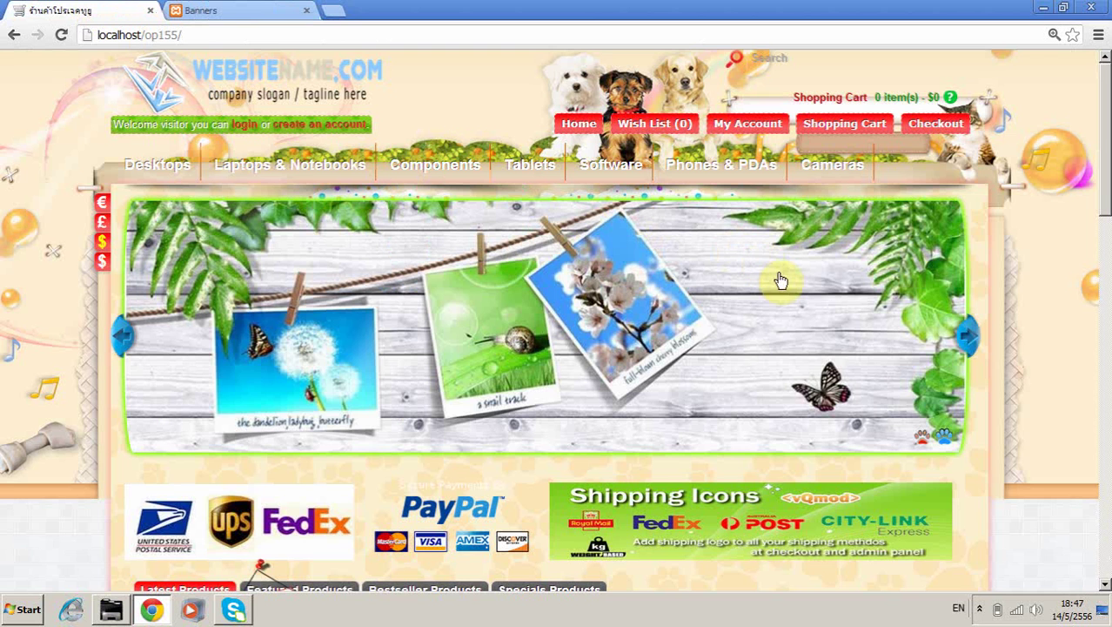
left_click(964, 345)
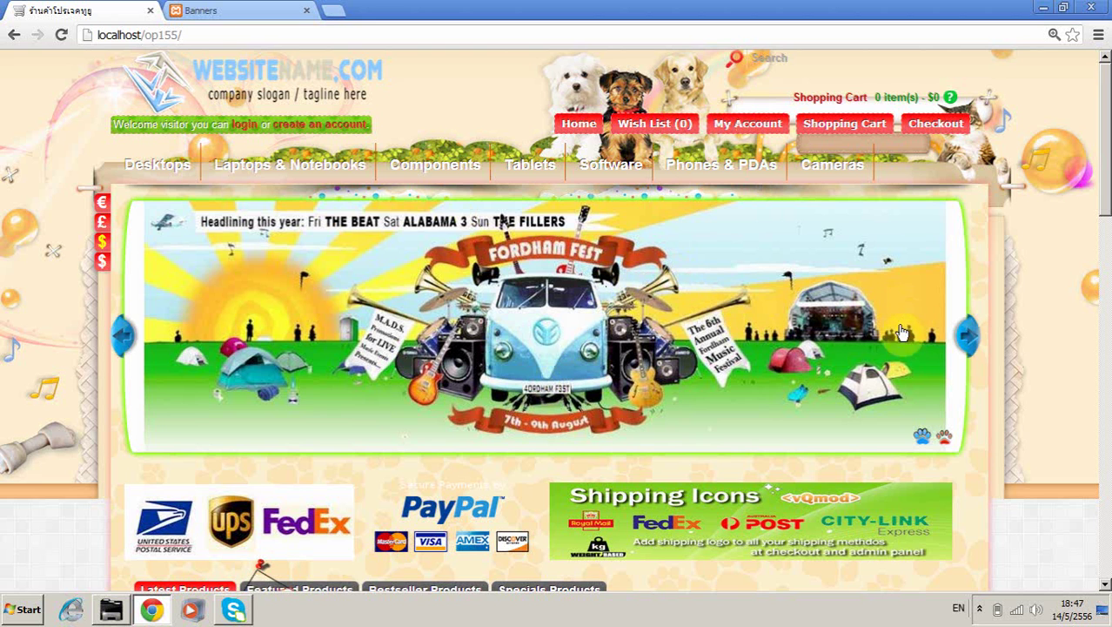
left_click(200, 10)
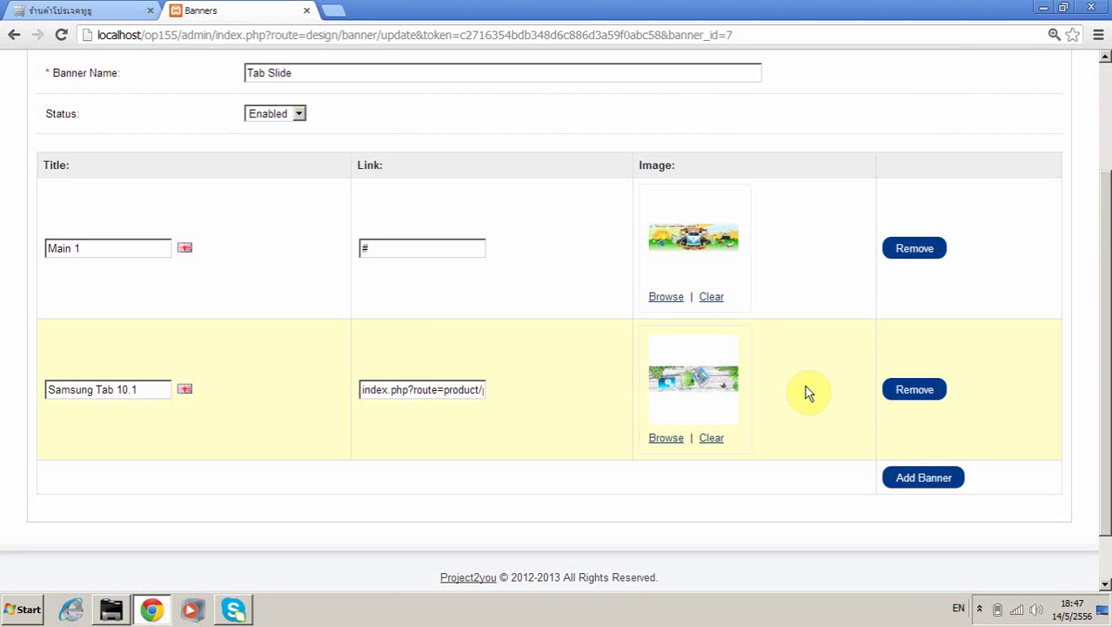
Step: Add a third image entry to the Tab Slide banner and title it "Main 3"
left_click(919, 480)
left_click_drag(1103, 427, 1105, 540)
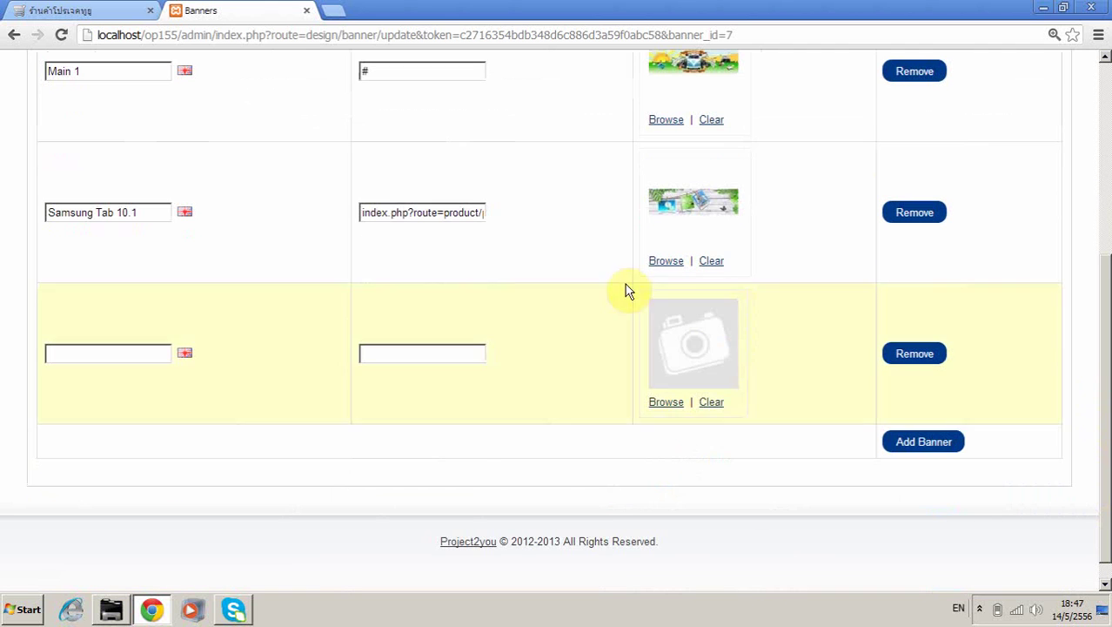
left_click(120, 352)
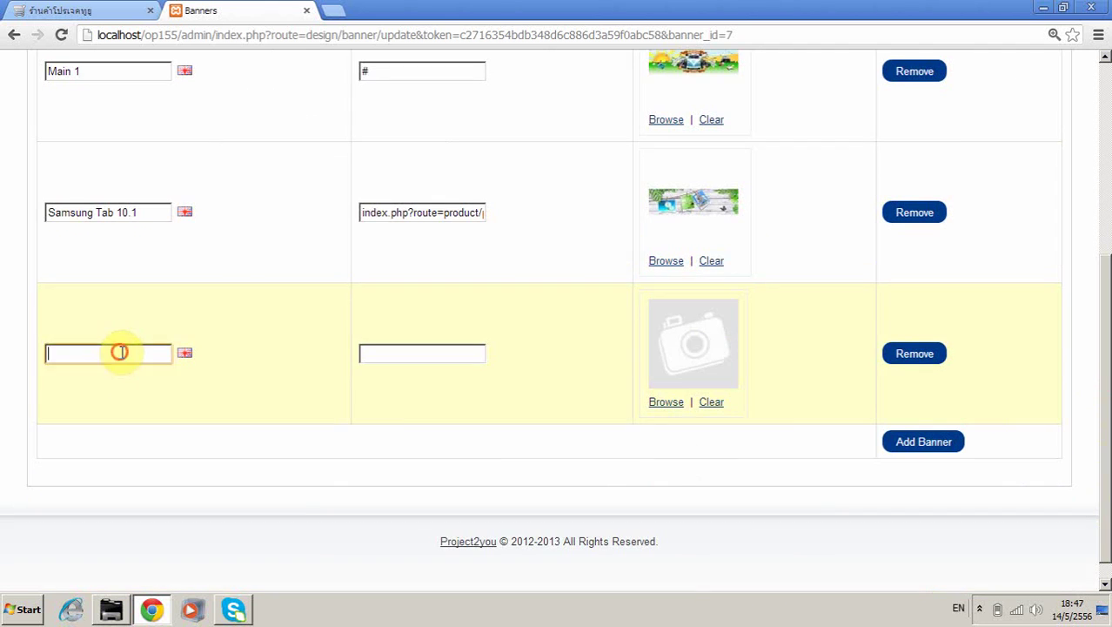
type("M")
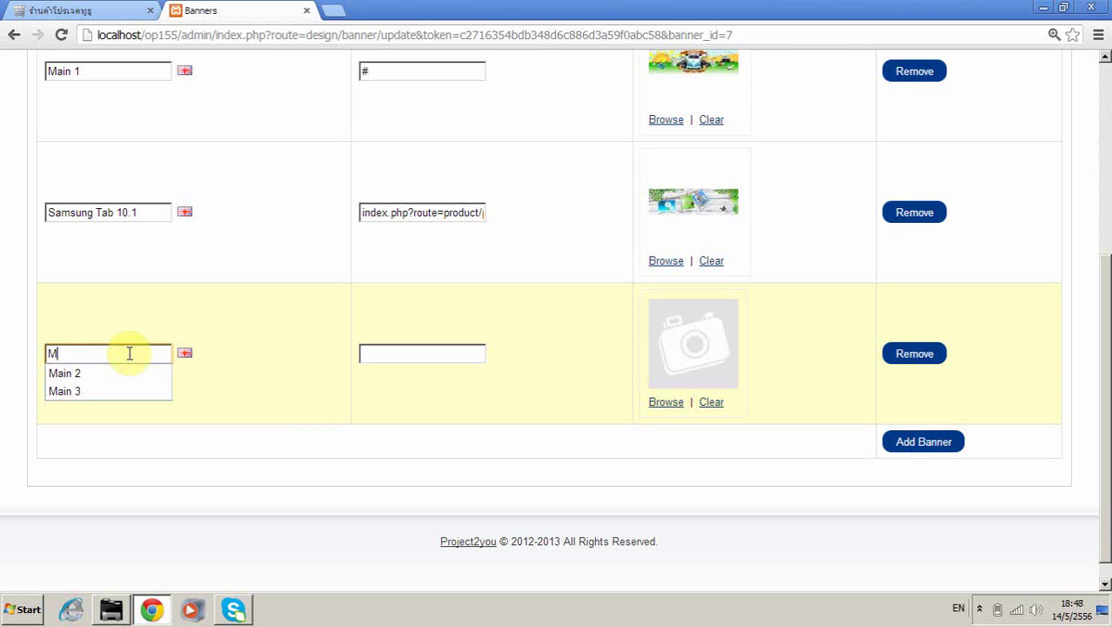
type("ain 3")
key("Tab")
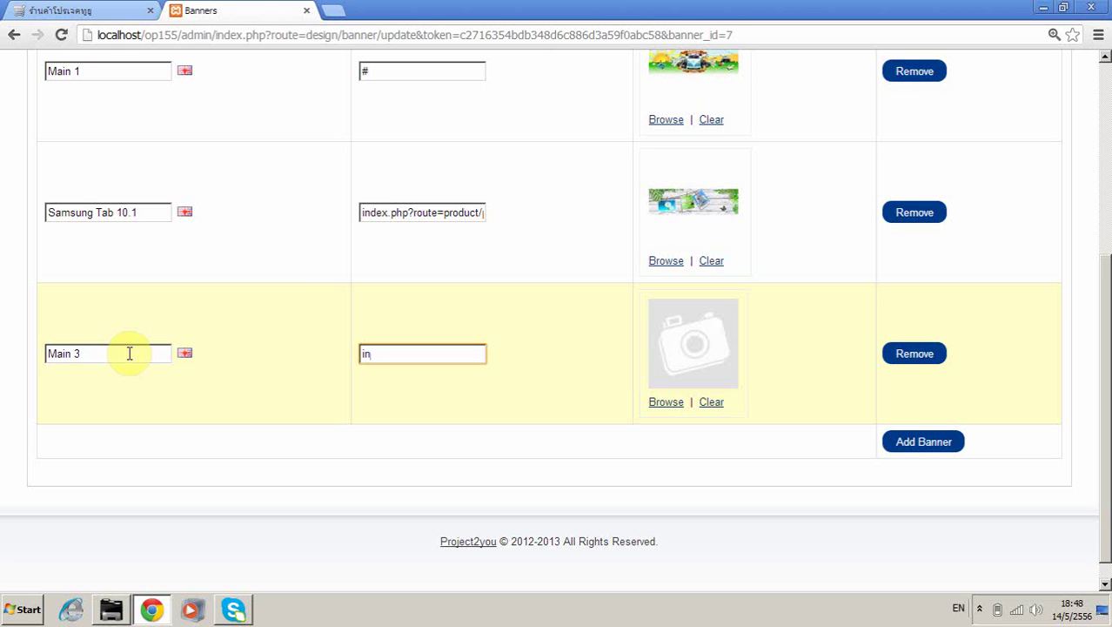
Step: Check the full link of the Samsung Tab 10.1 entry and set the Main 3 entry's link to "#"
left_click_drag(370, 212, 459, 212)
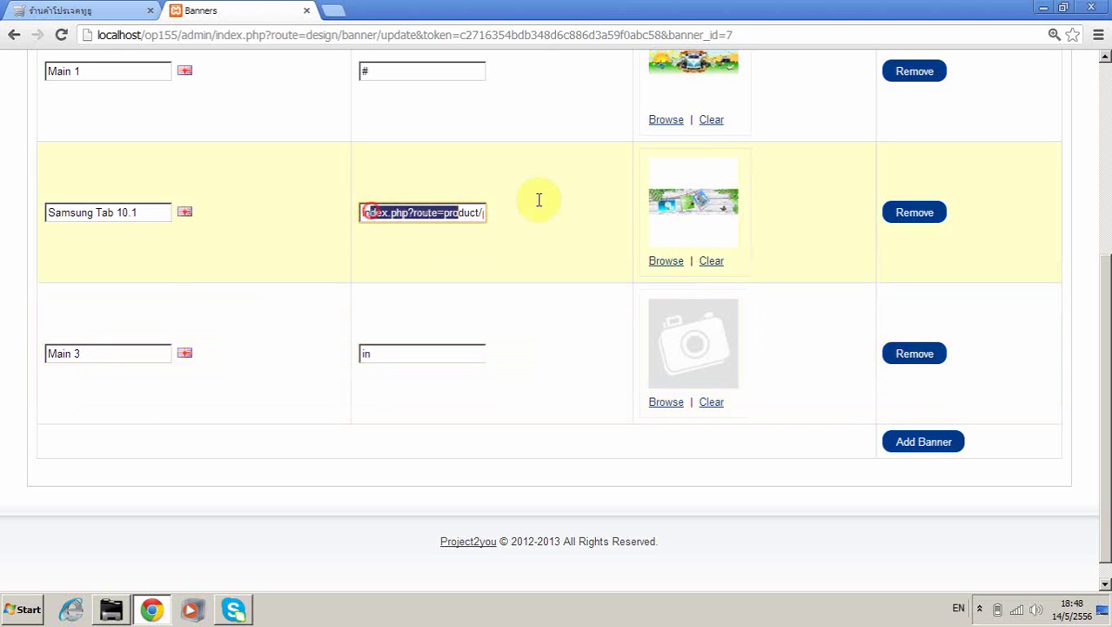
key("shift+End")
left_click(437, 212)
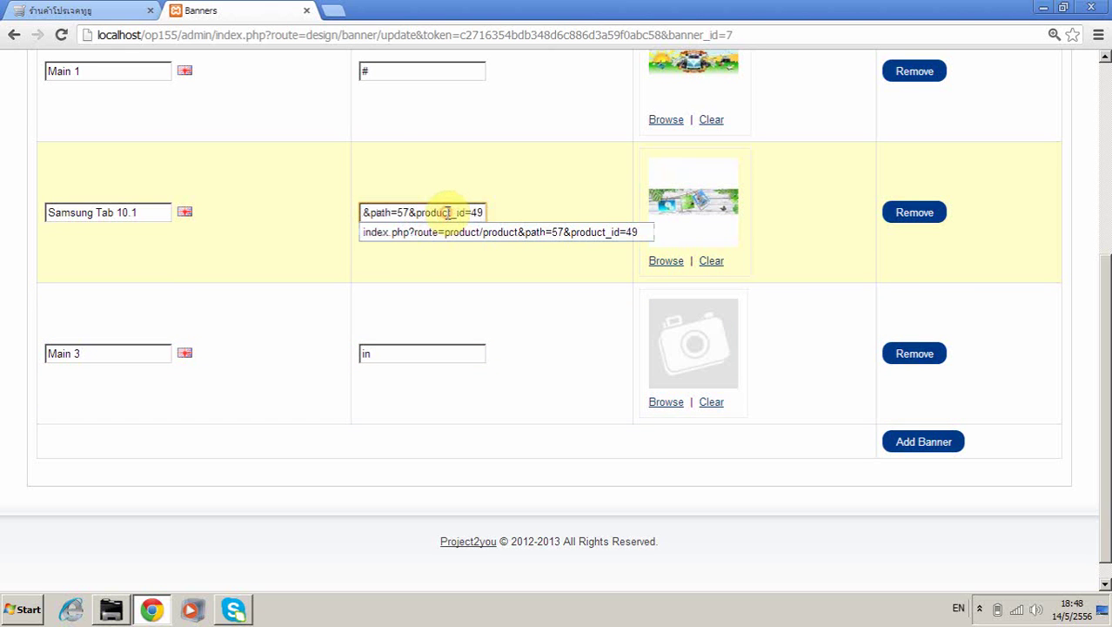
key("Down")
double_click(399, 358)
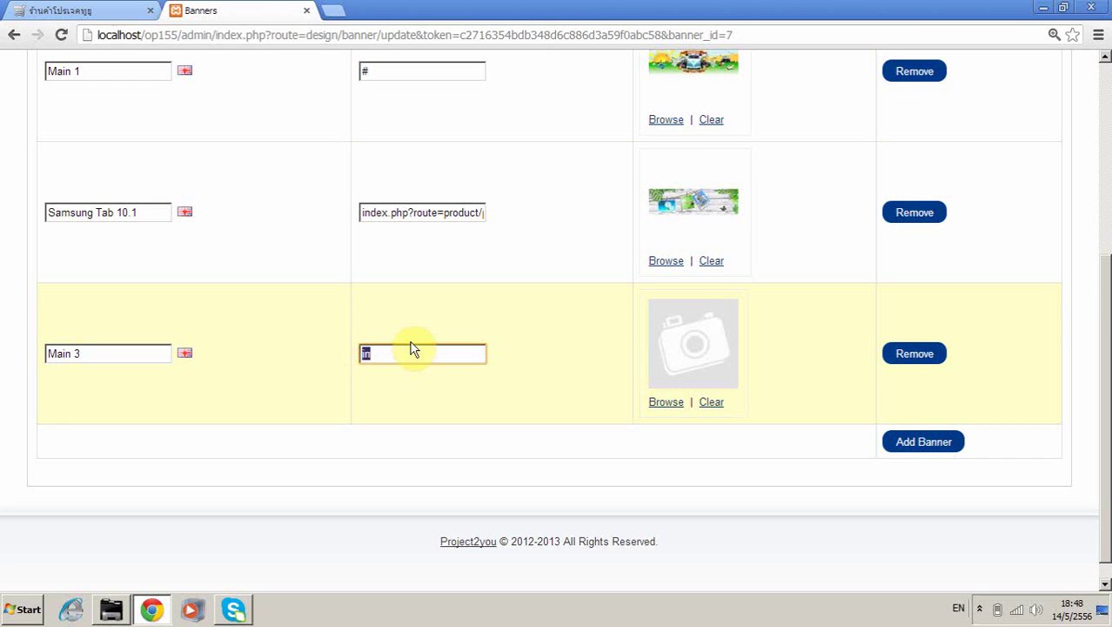
type("#")
left_click(526, 314)
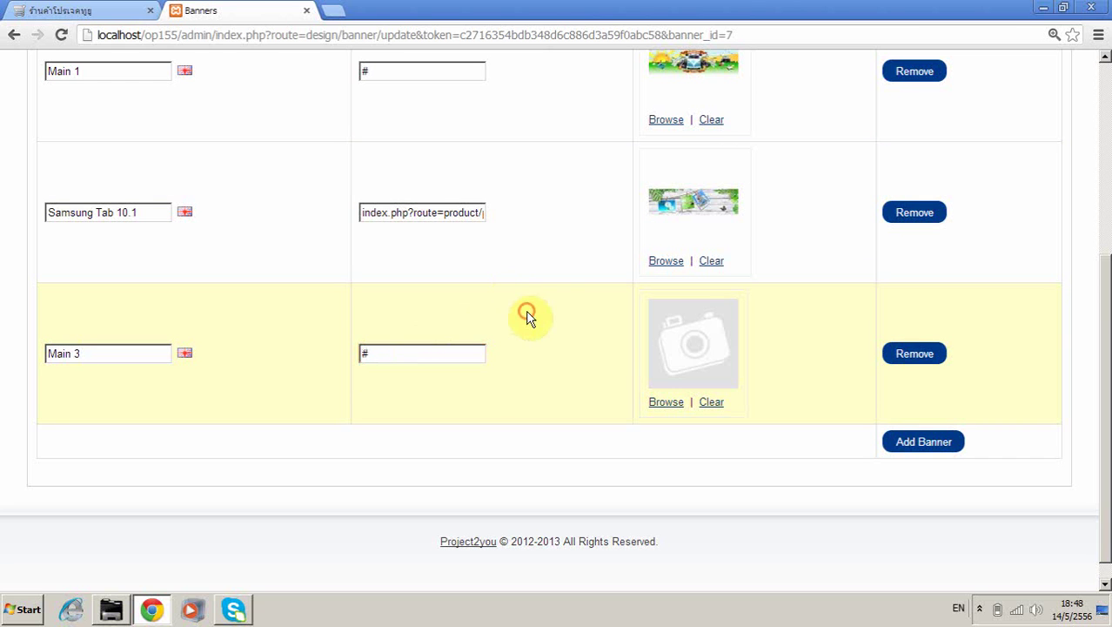
Step: Assign the banner_284212 image from the Banner folder to the Main 3 entry
left_click(666, 402)
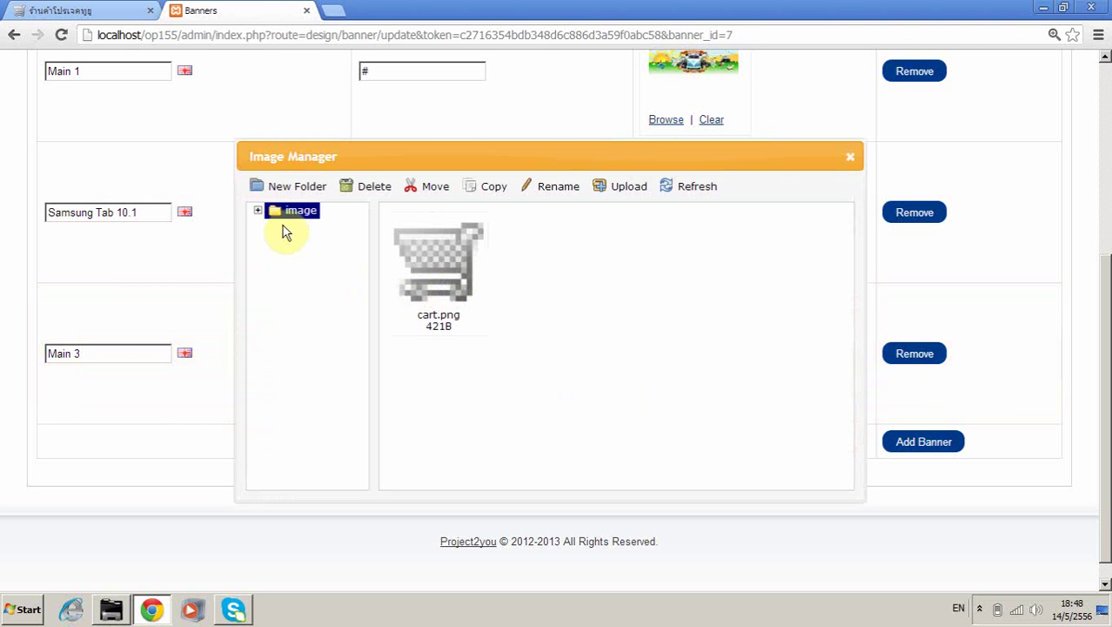
left_click(258, 211)
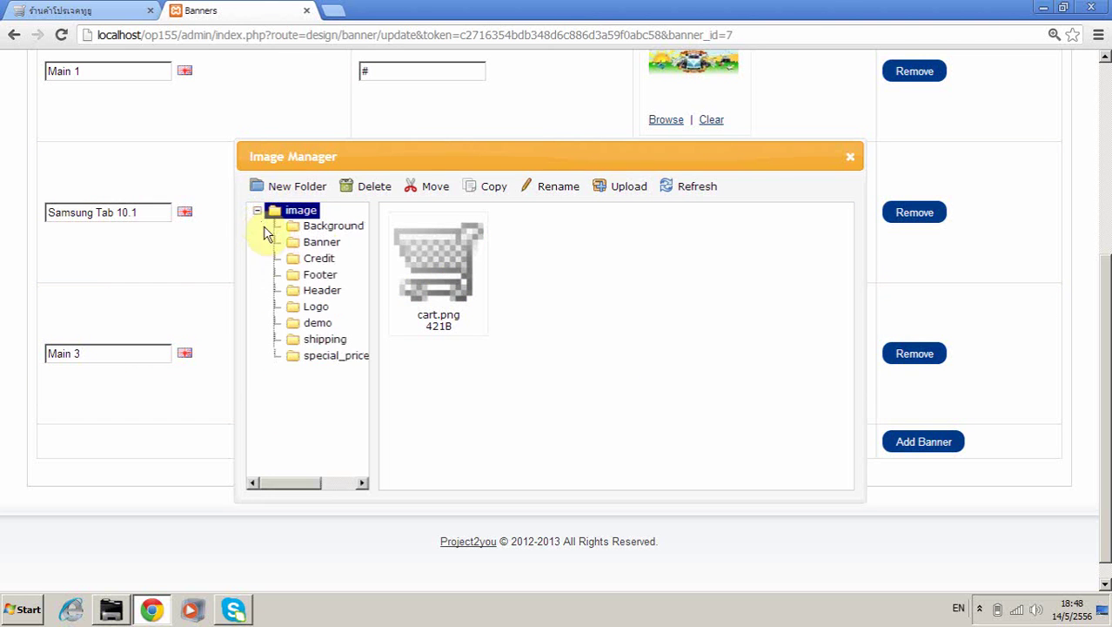
left_click(332, 250)
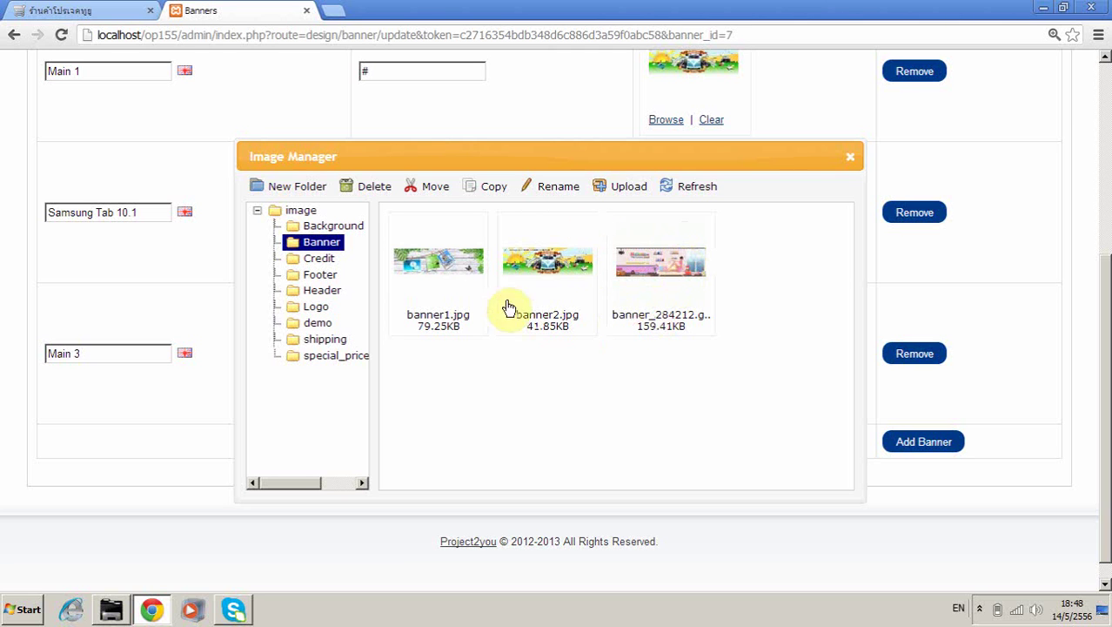
double_click(661, 266)
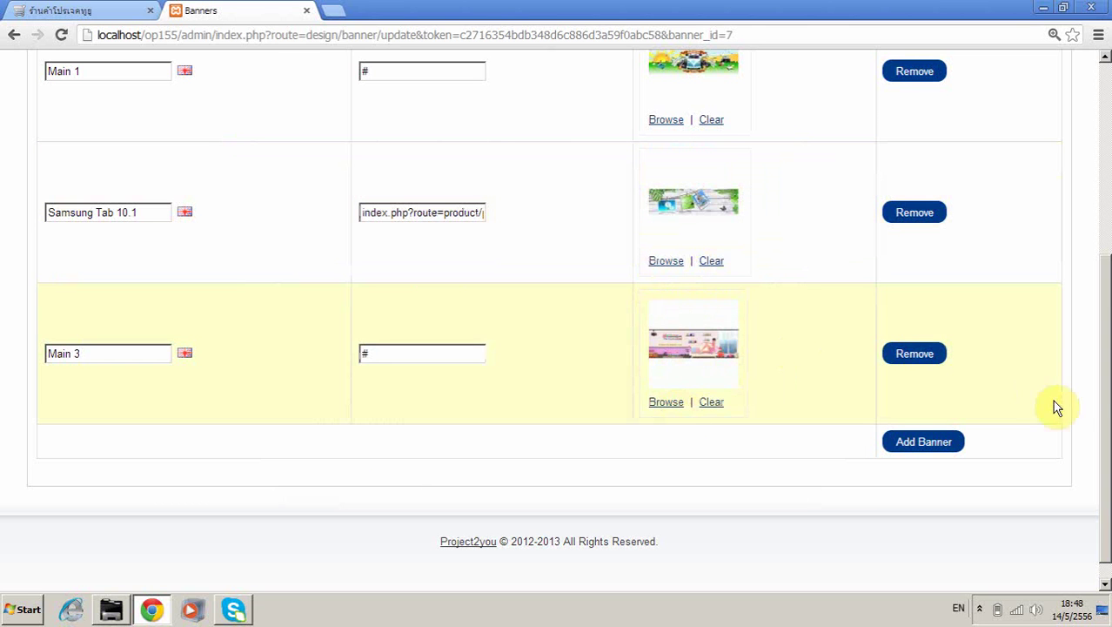
Step: Save the Tab Slide banner with its new Main 3 entry
left_click_drag(1104, 374, 1102, 228)
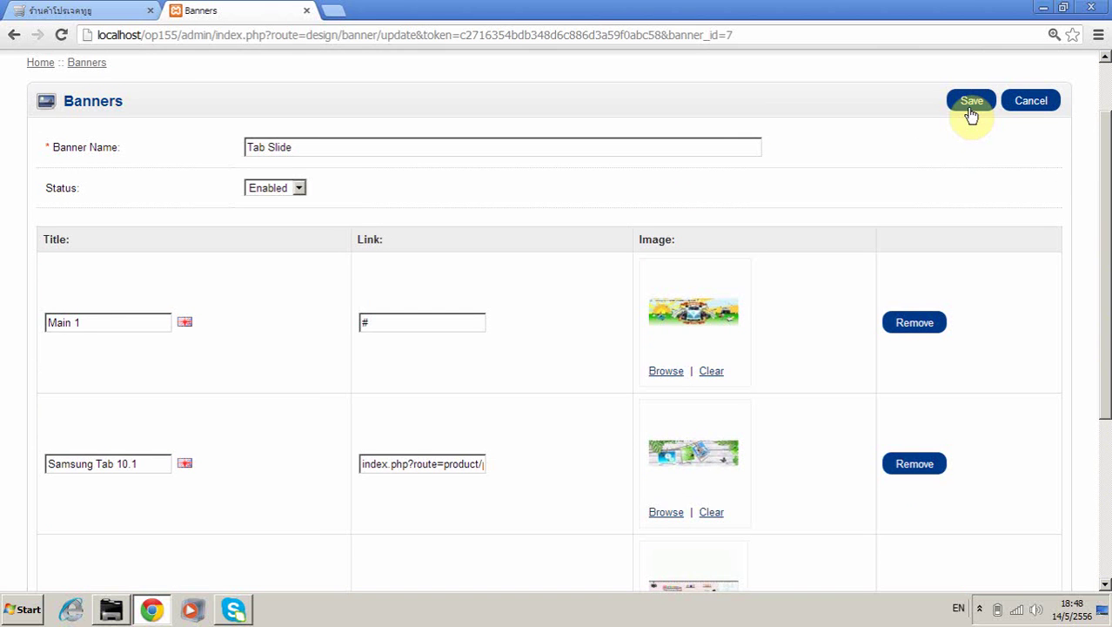
left_click_drag(1100, 308, 1108, 218)
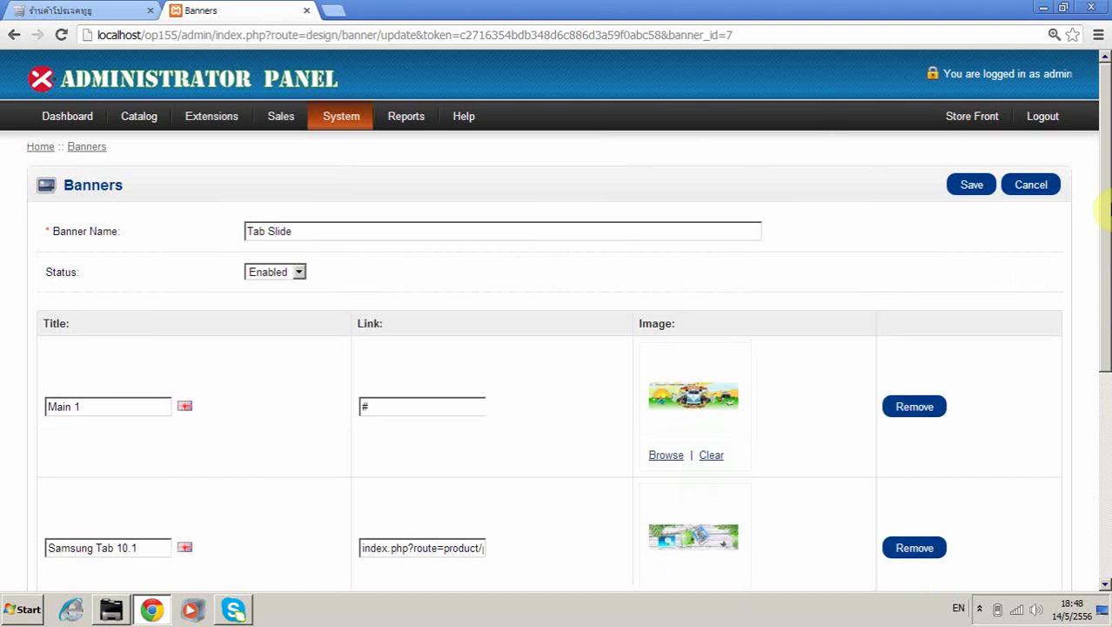
left_click(975, 186)
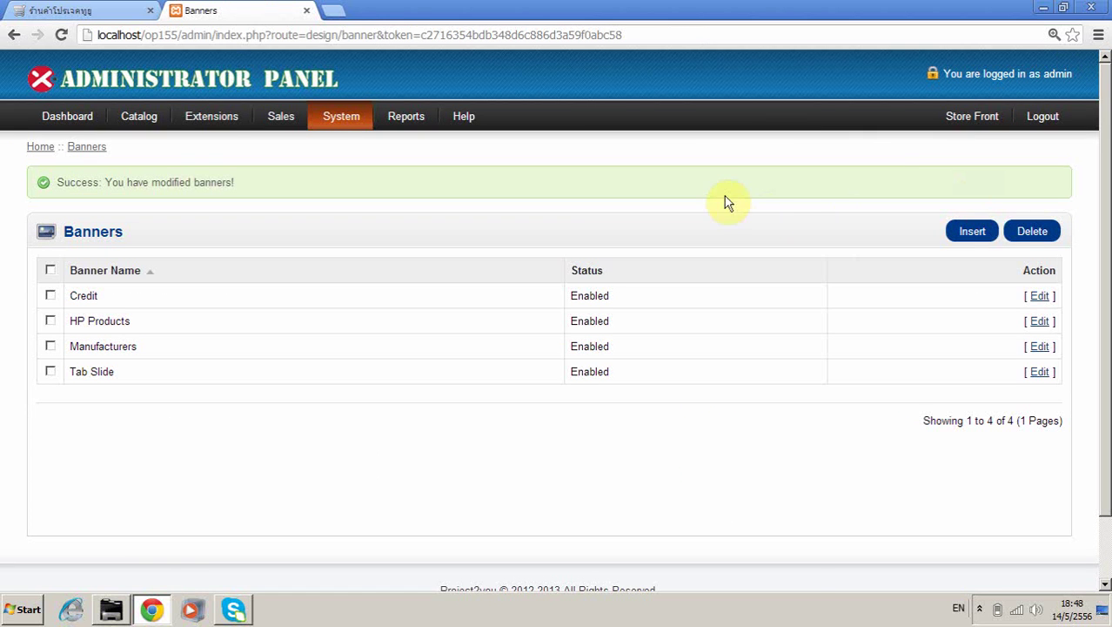
Step: Check the slideshow and the product sections on the storefront home page, and return to the banner list
mouse_move(198, 144)
left_click(104, 11)
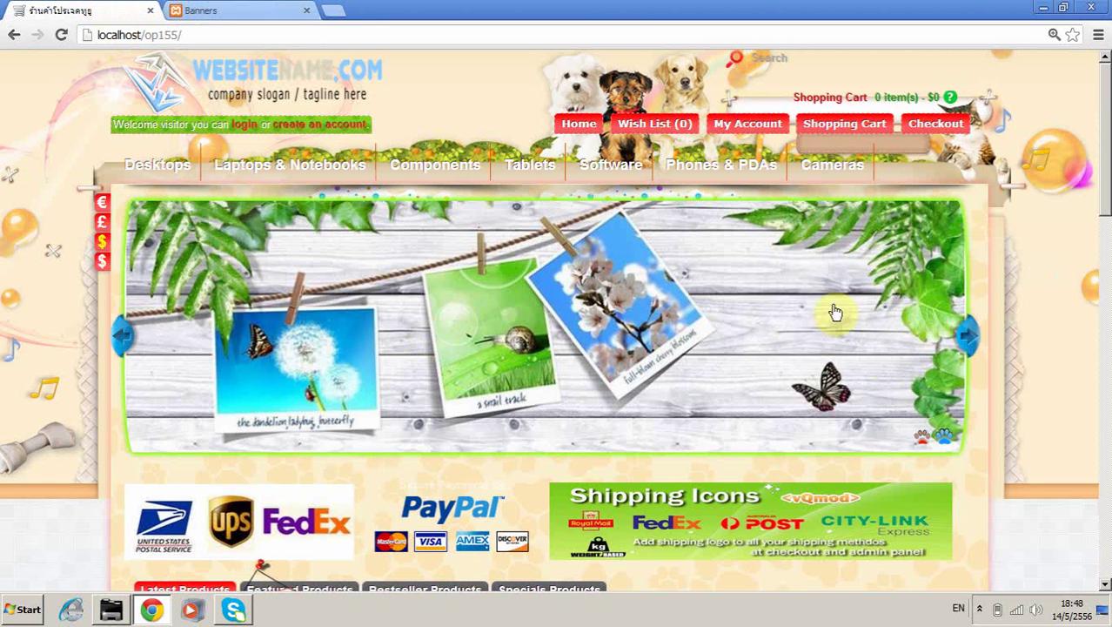
left_click(965, 342)
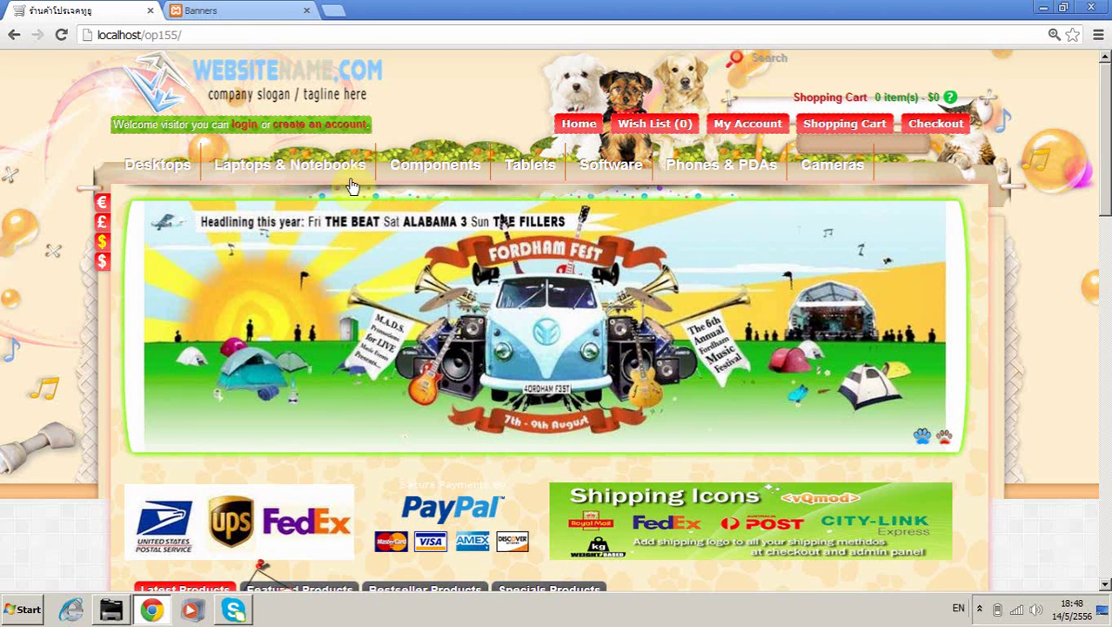
left_click(251, 10)
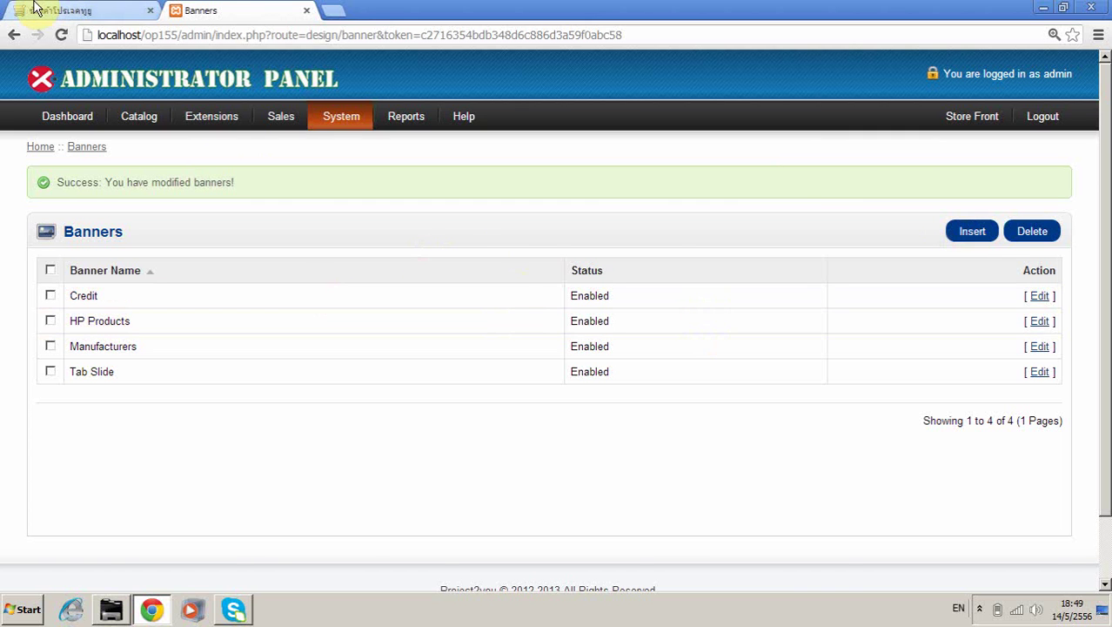
left_click(73, 8)
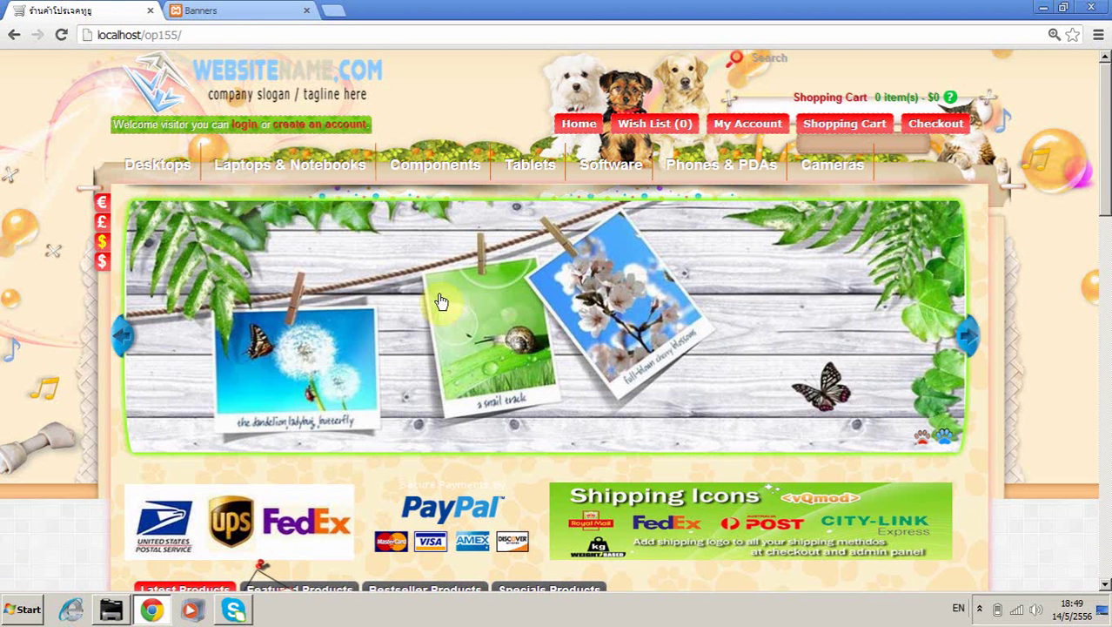
scroll(1105, 253, "down", 7)
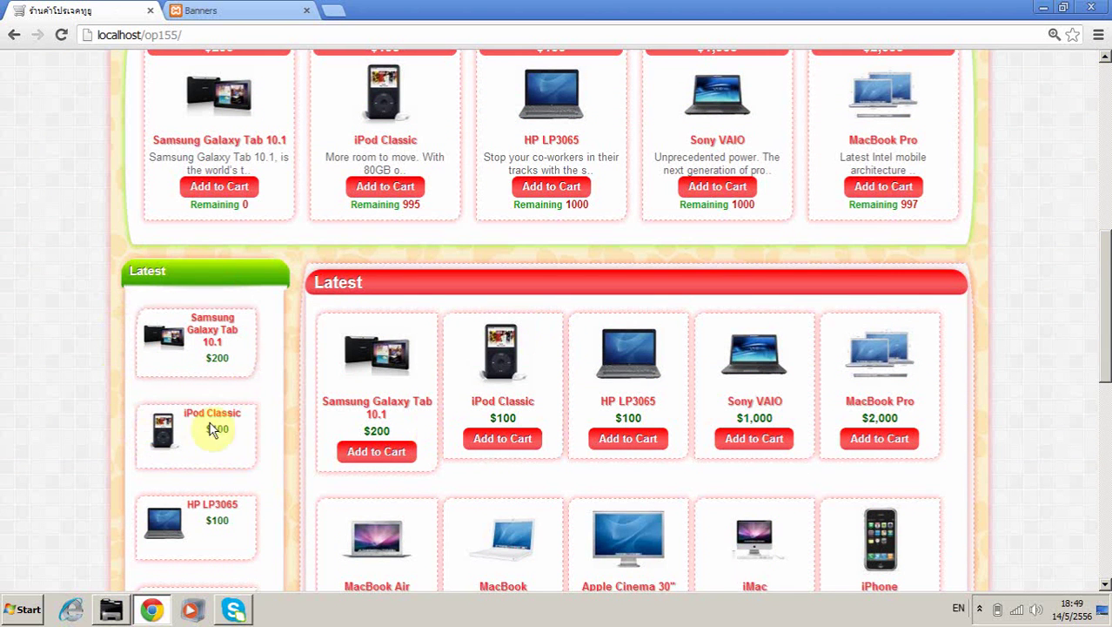
left_click(217, 9)
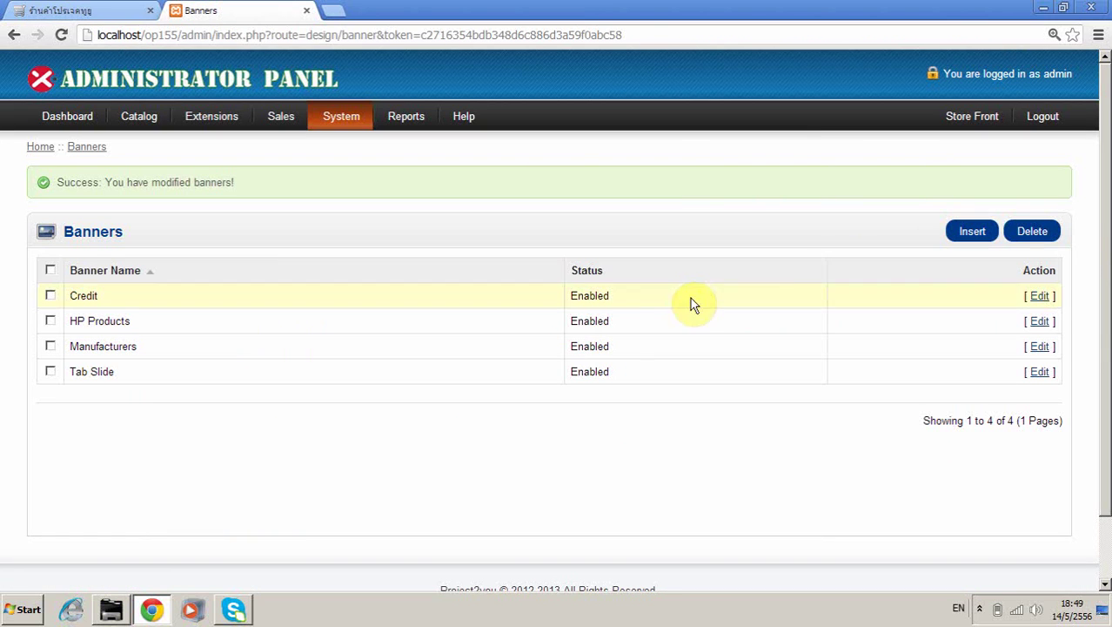
Step: Try out a new banner form with one blank image entry, and return to the banner list without saving
left_click(975, 236)
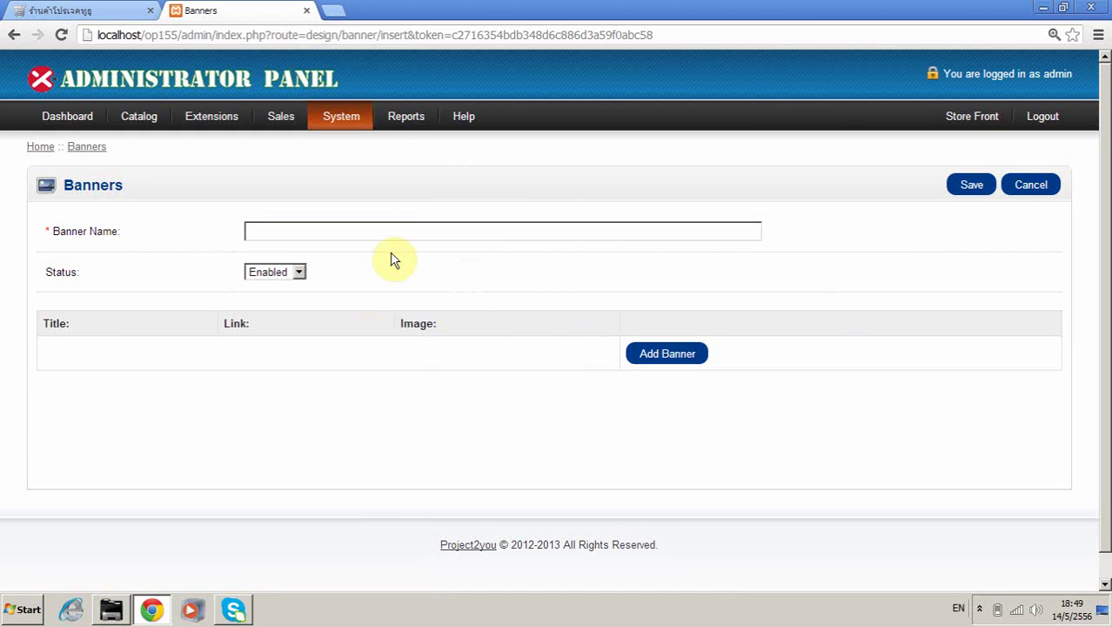
left_click(663, 352)
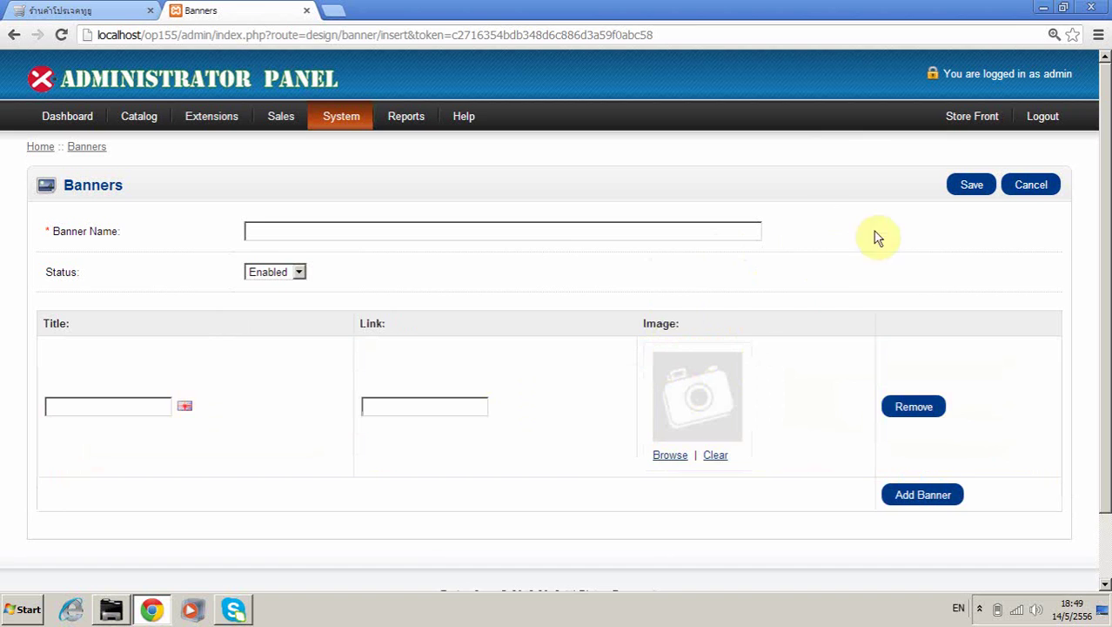
left_click(1034, 190)
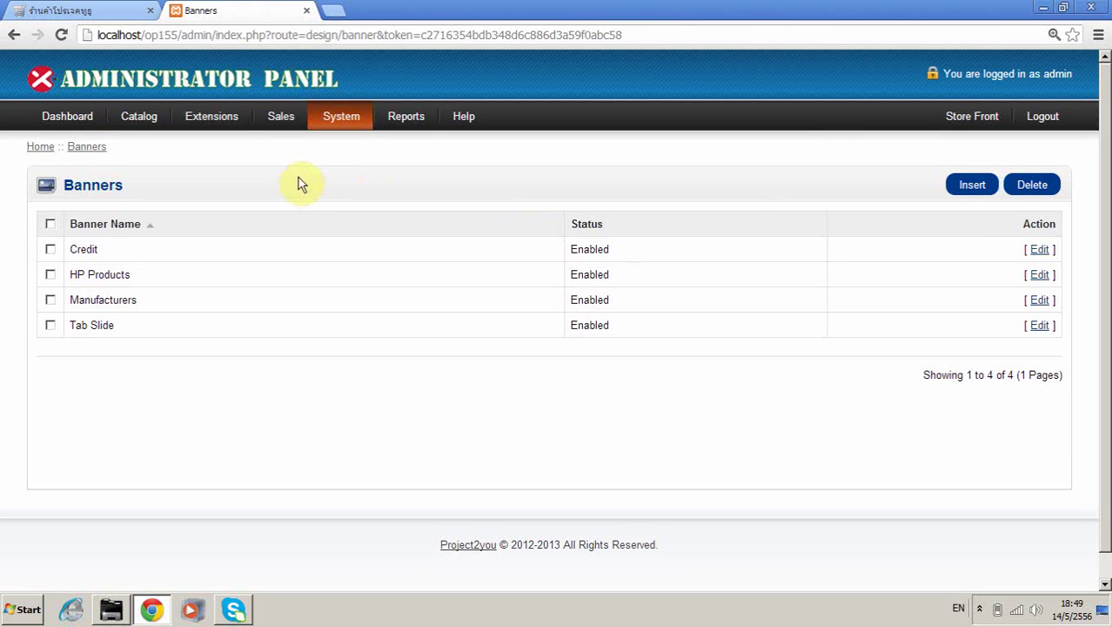
Step: Open the Slideshow module's settings from the list of extension modules and find its Position setting
mouse_move(211, 123)
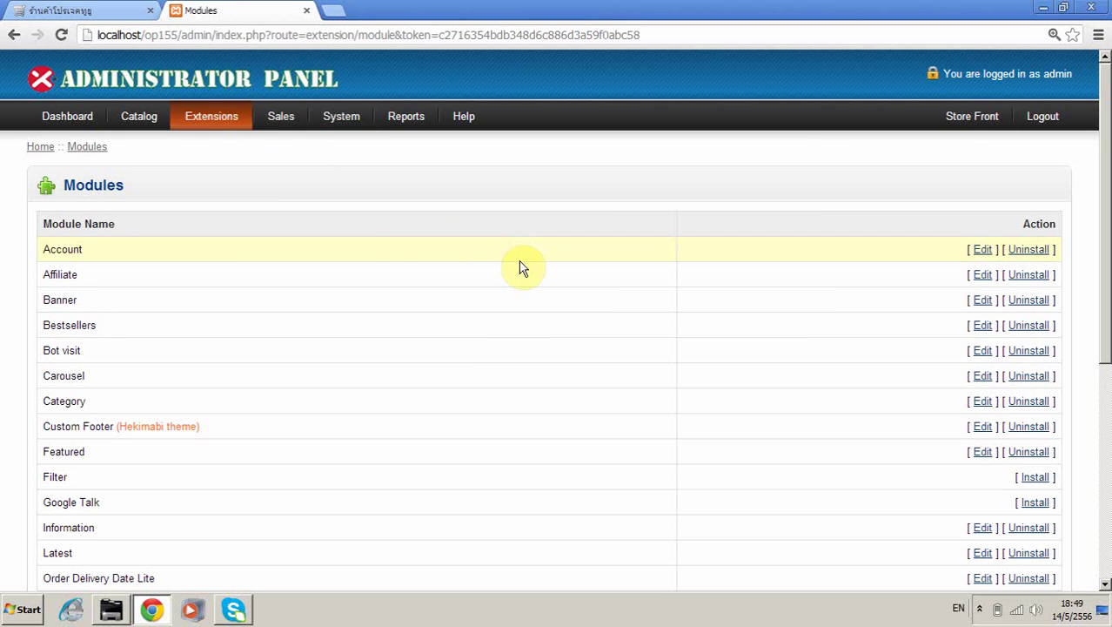
left_click_drag(1100, 287, 1108, 389)
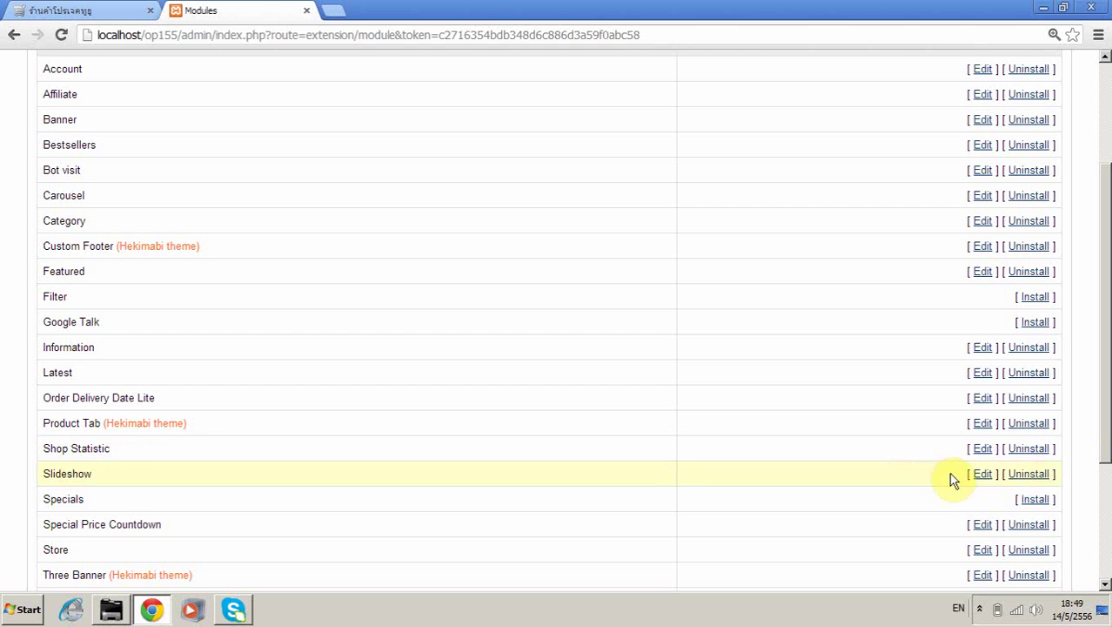
left_click(983, 474)
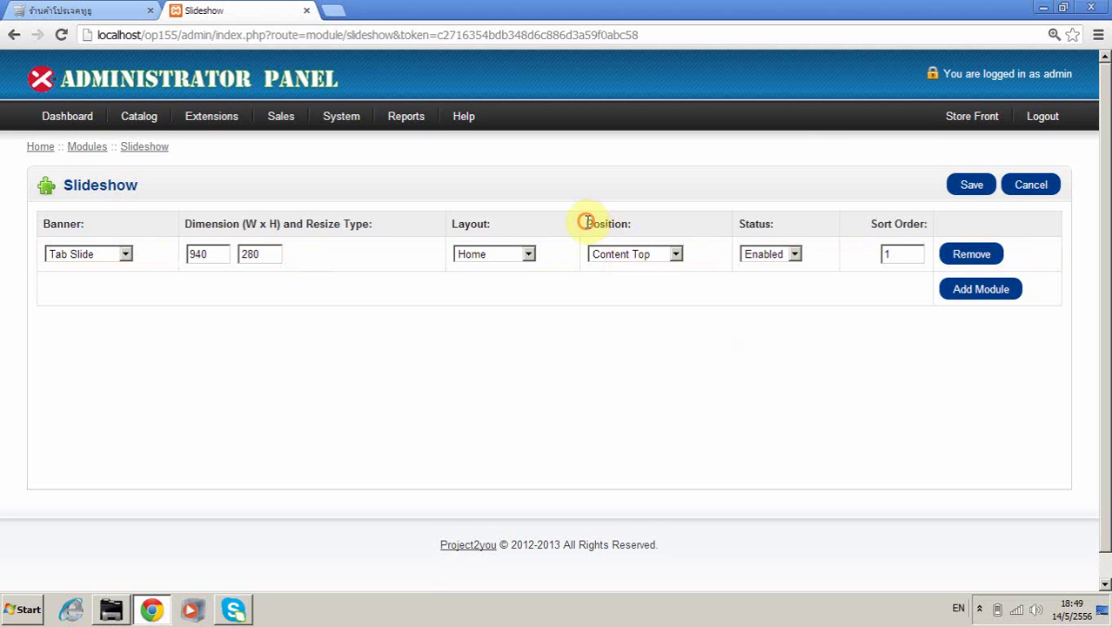
left_click_drag(587, 222, 633, 222)
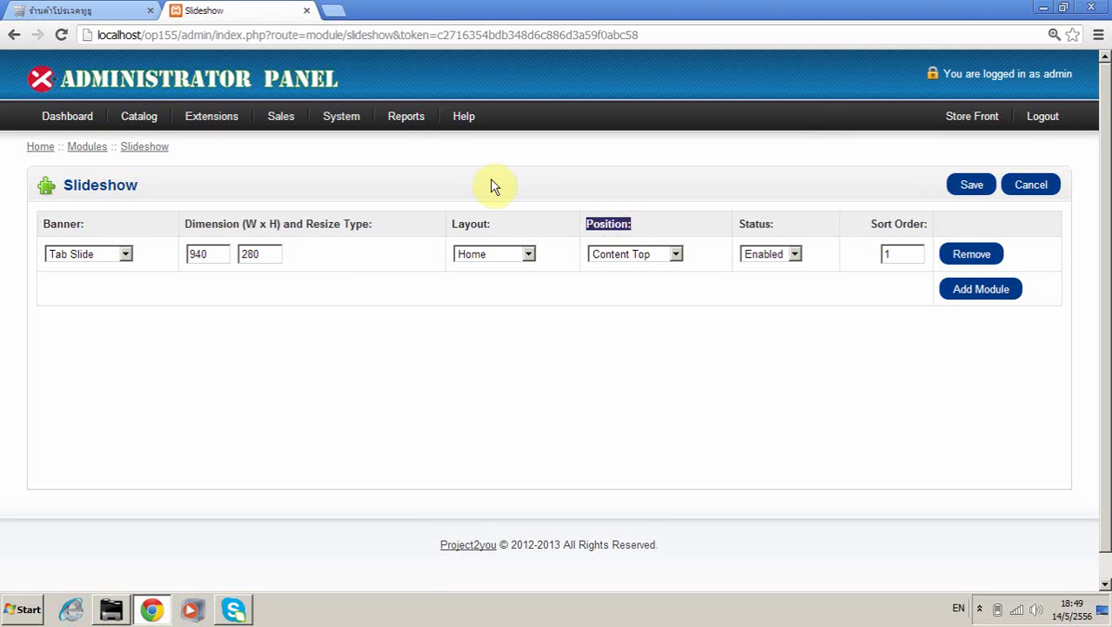
Step: Compare the slideshow's place on the storefront home page with the available Position options of the Slideshow module
left_click(102, 9)
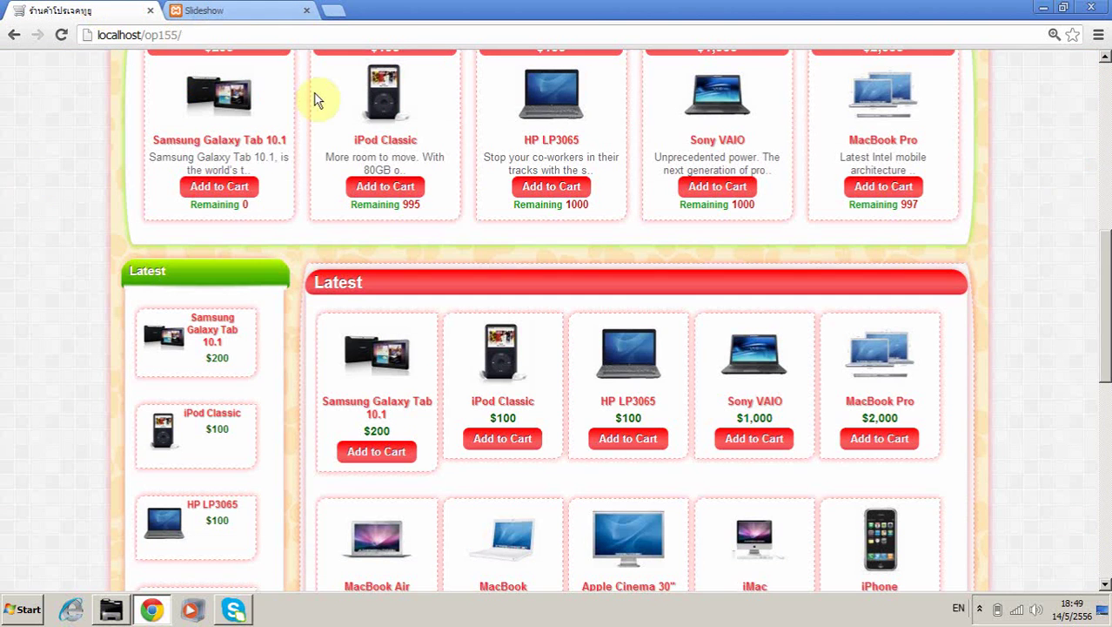
left_click_drag(1104, 277, 1104, 174)
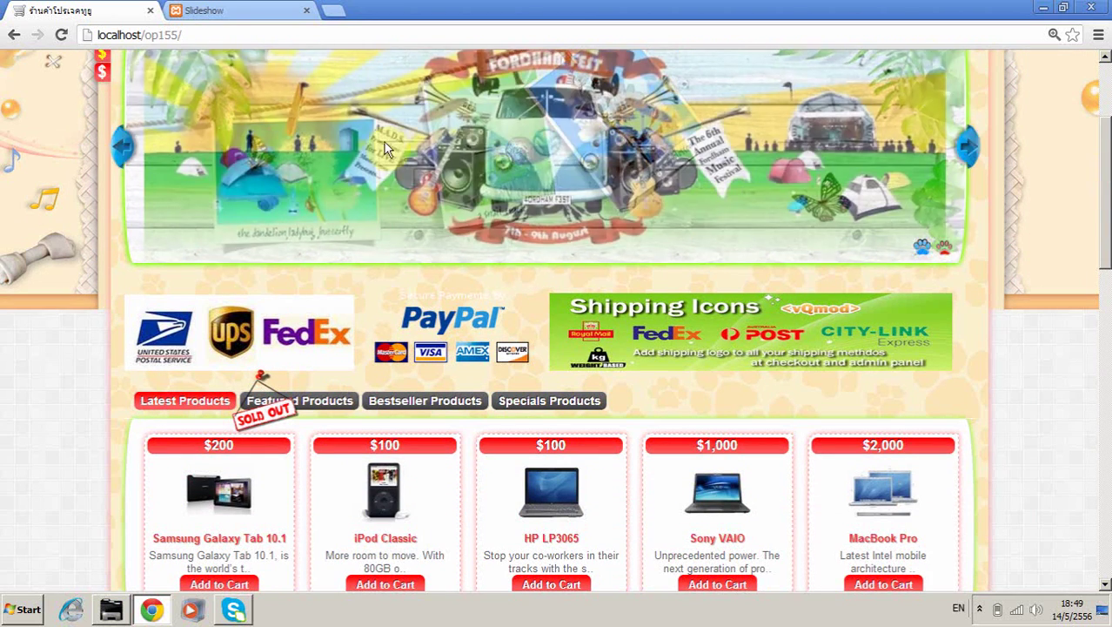
left_click(228, 9)
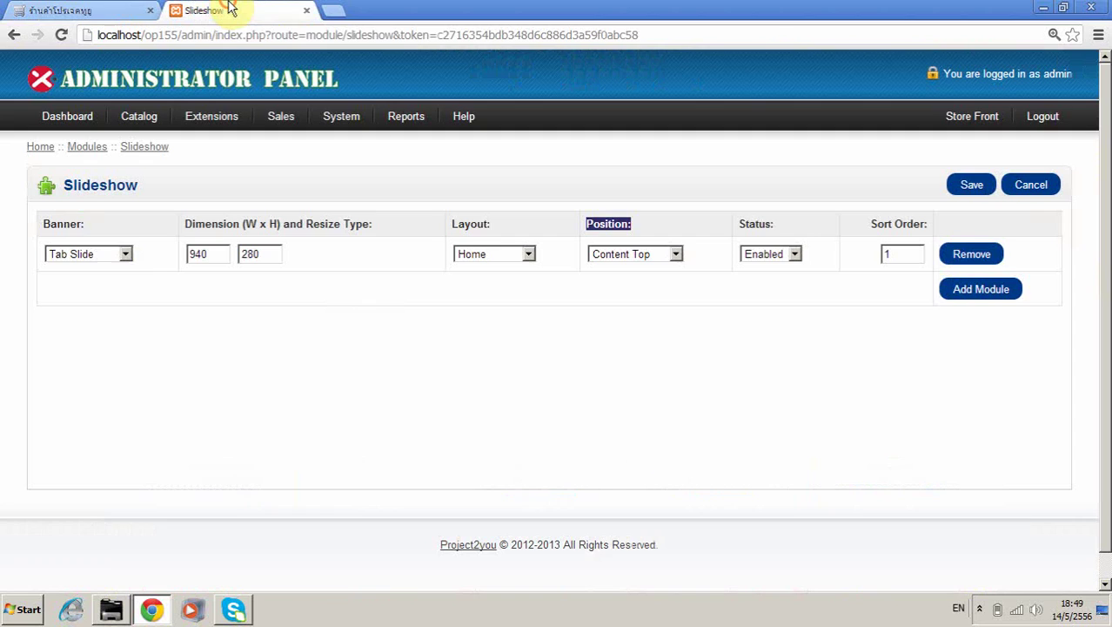
left_click(676, 255)
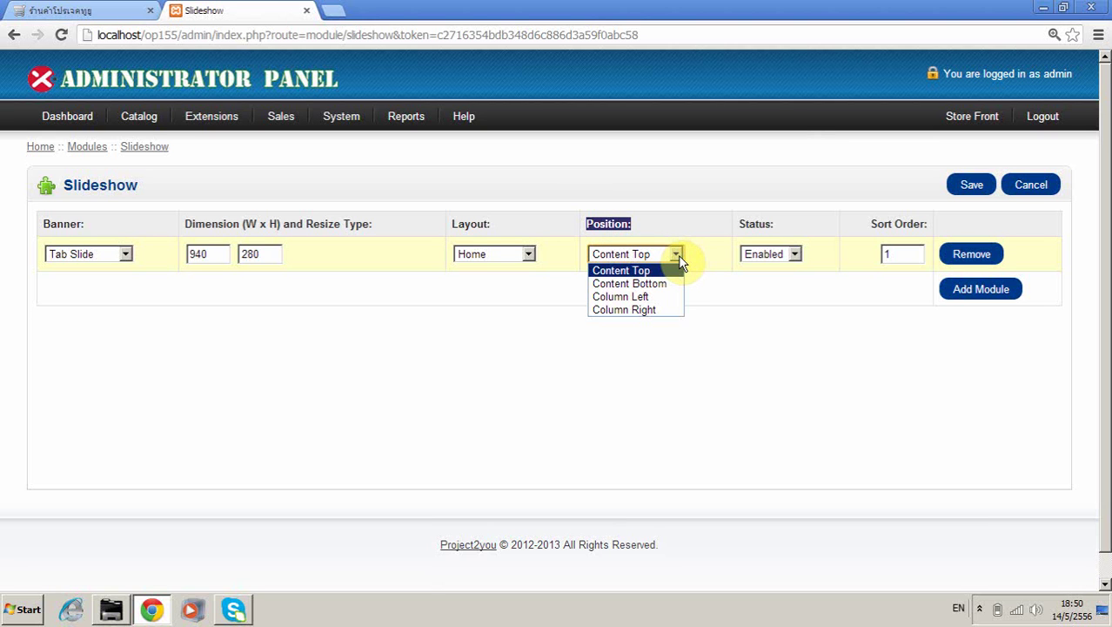
left_click(725, 297)
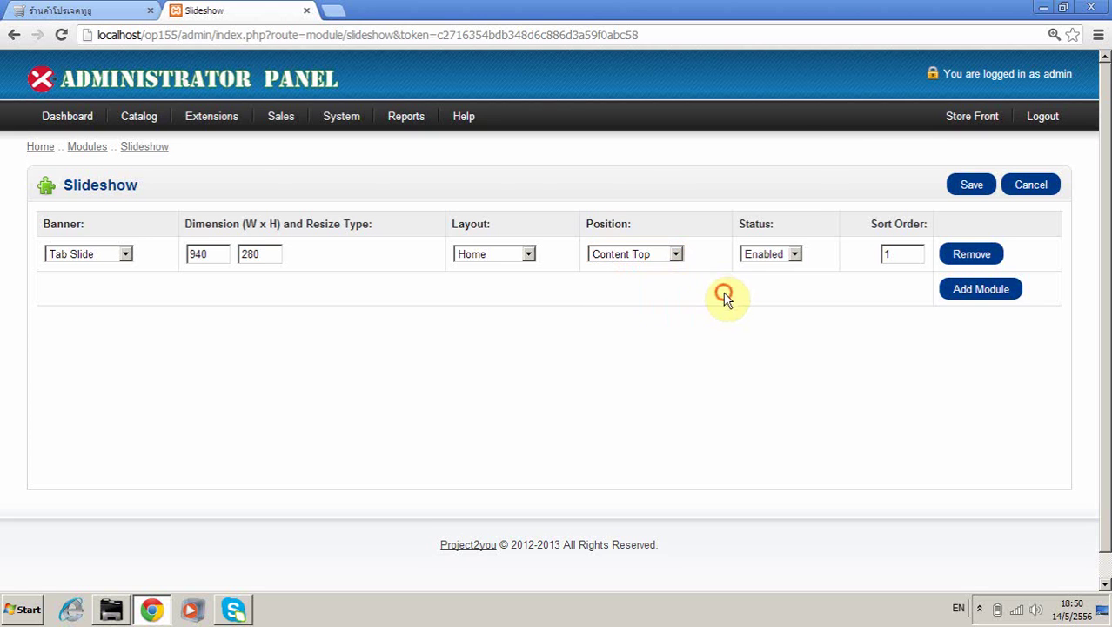
left_click(87, 11)
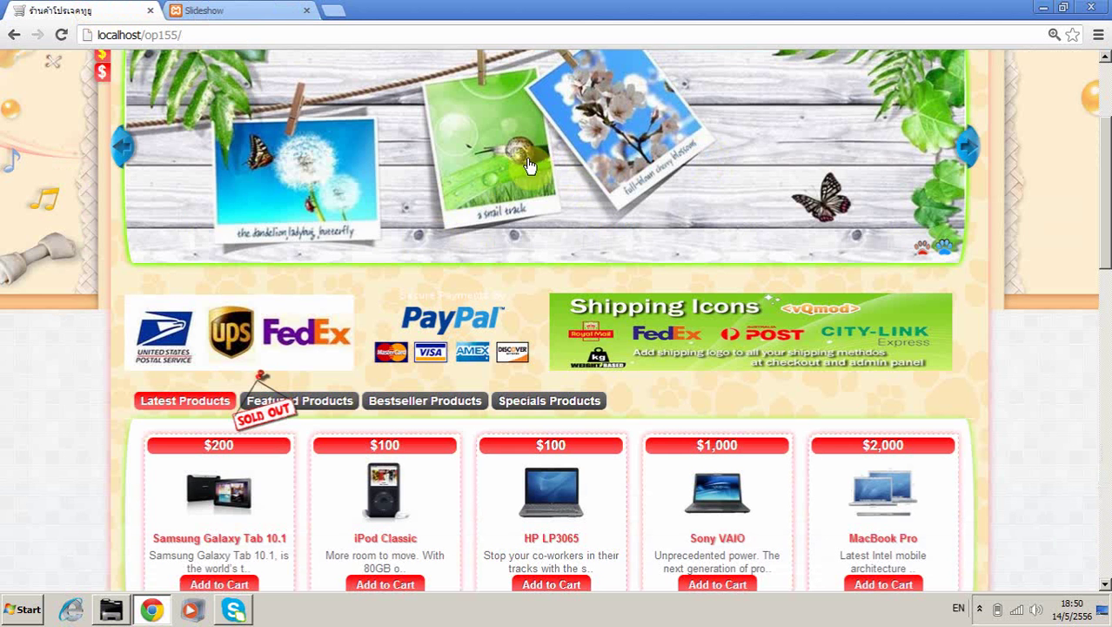
left_click(236, 11)
left_click(616, 254)
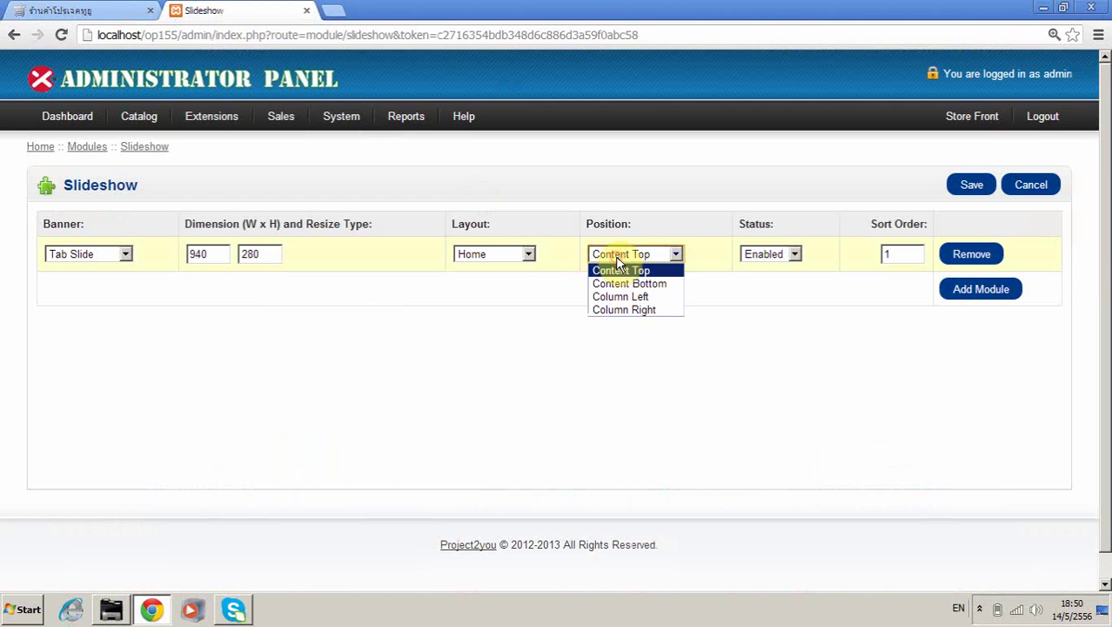
Step: Examine the lower part of the storefront home page and review the Slideshow module's Position options again
left_click(78, 11)
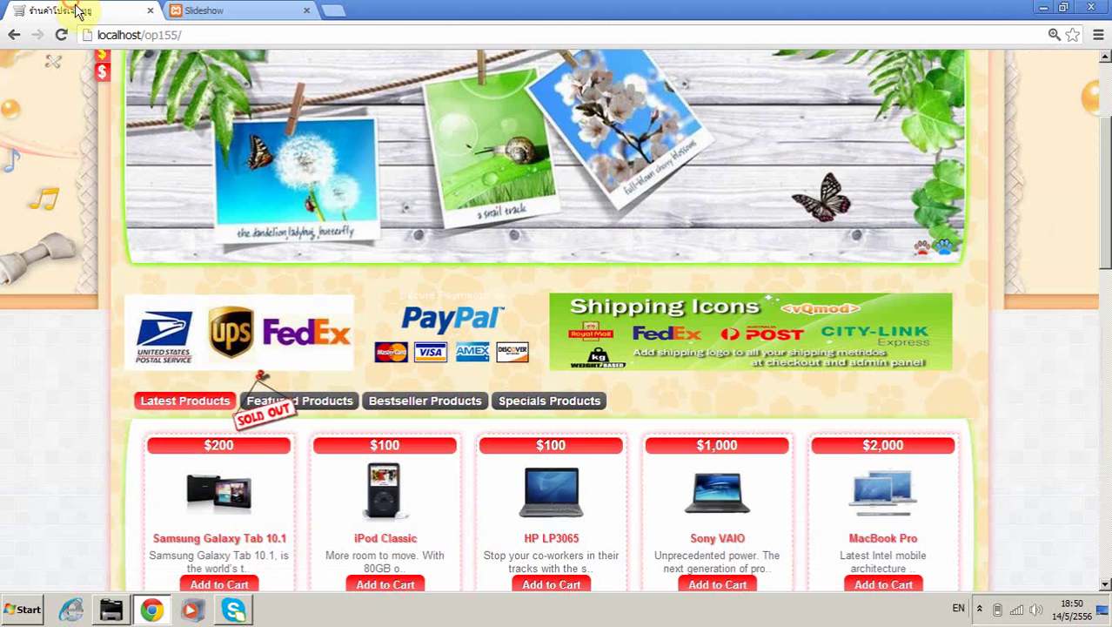
left_click_drag(1107, 242, 1107, 522)
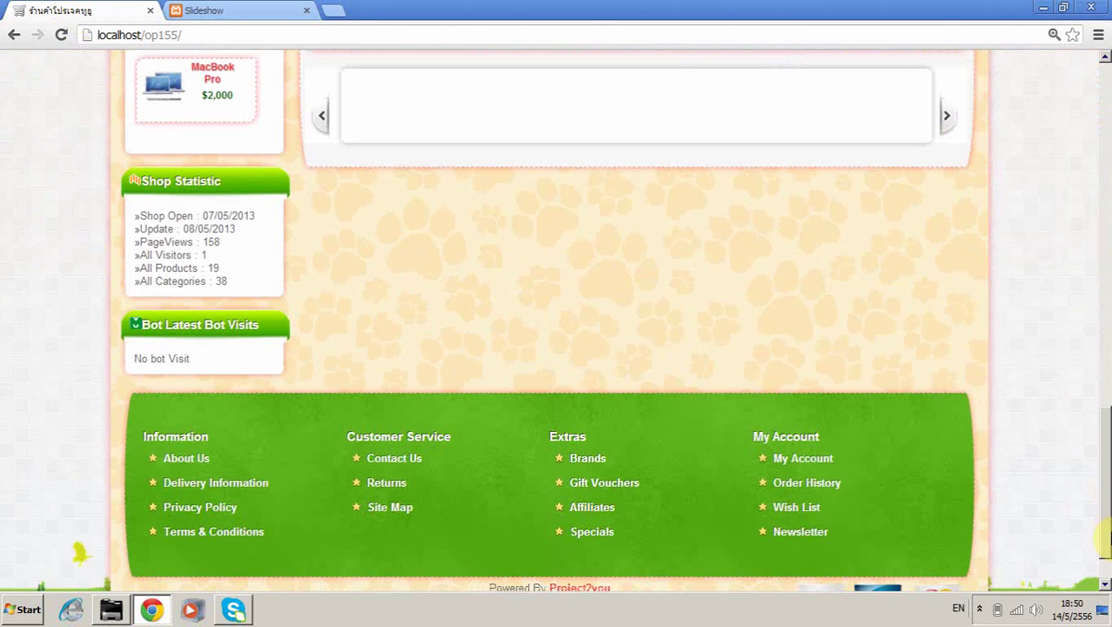
left_click(237, 12)
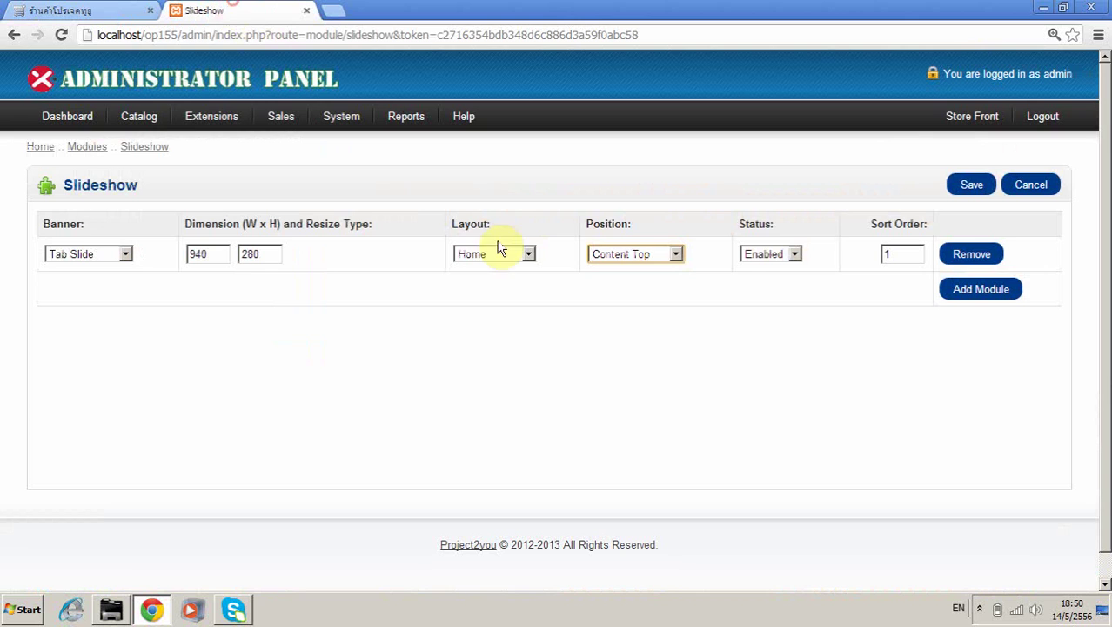
left_click(601, 254)
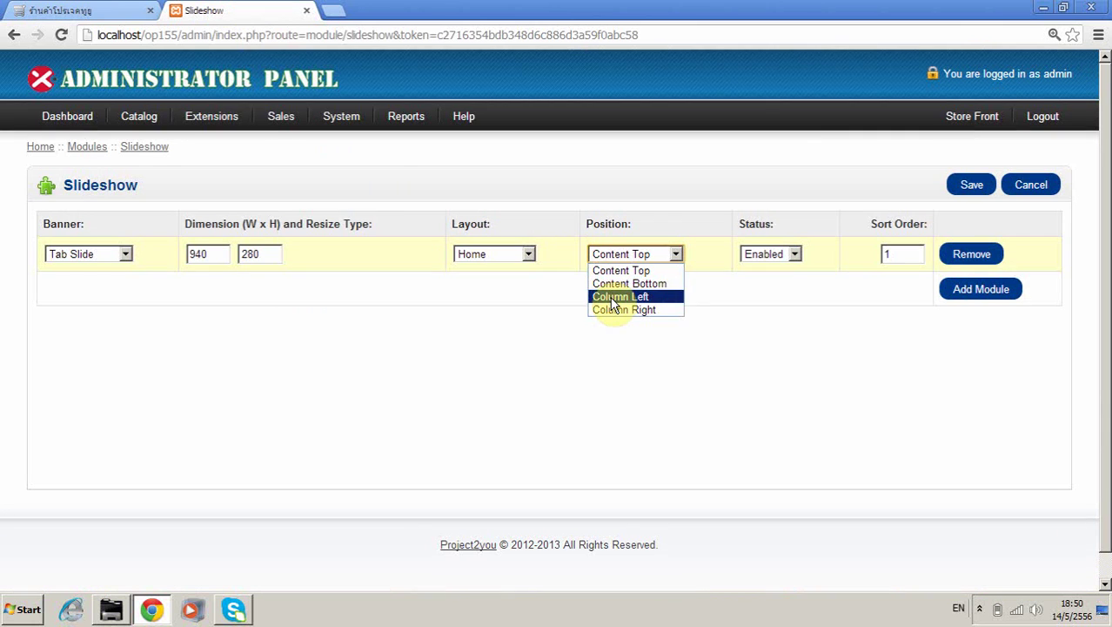
Step: Examine the side column and the main content area of the storefront home page as possible module positions
left_click(83, 12)
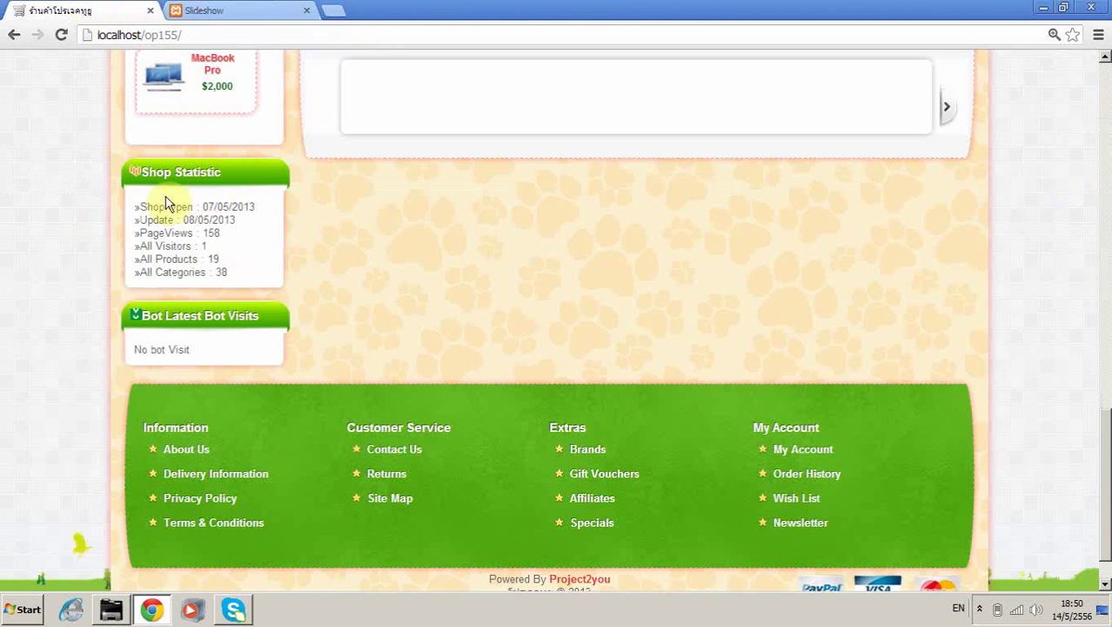
left_click_drag(1107, 430, 1108, 337)
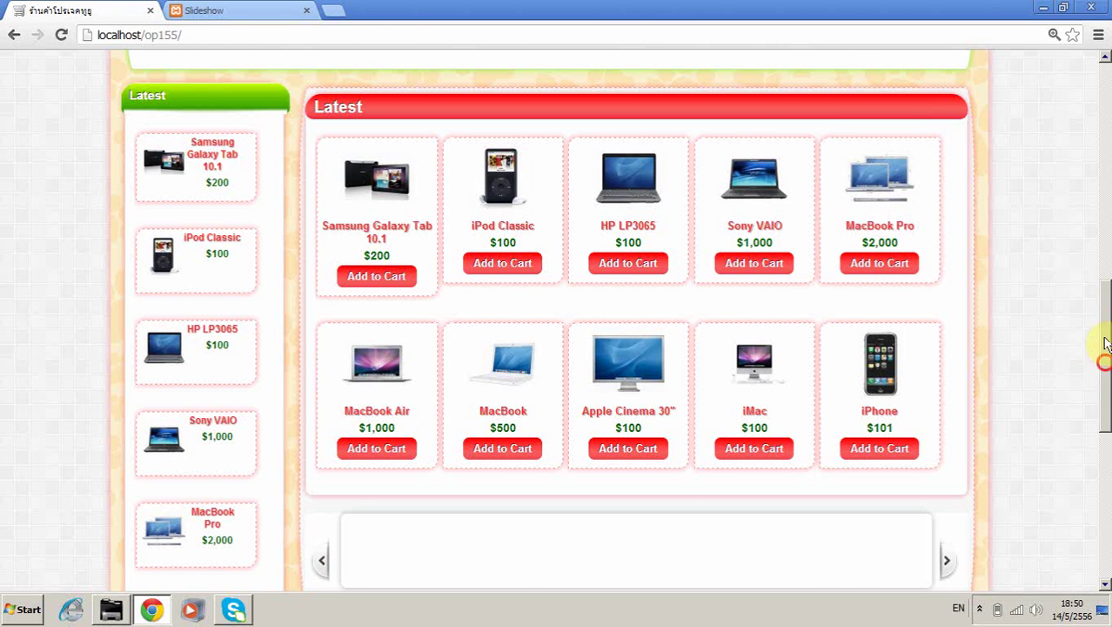
left_click_drag(1107, 342, 1107, 253)
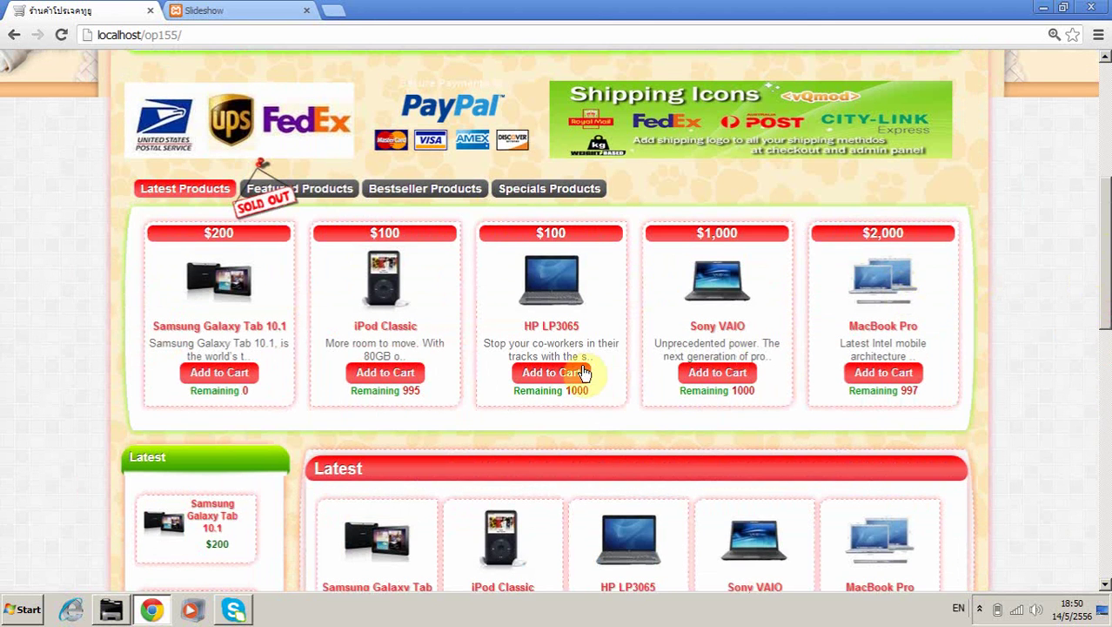
Step: Return to the Slideshow module's settings and save them with the Tab Slide banner at Content Top
left_click(222, 11)
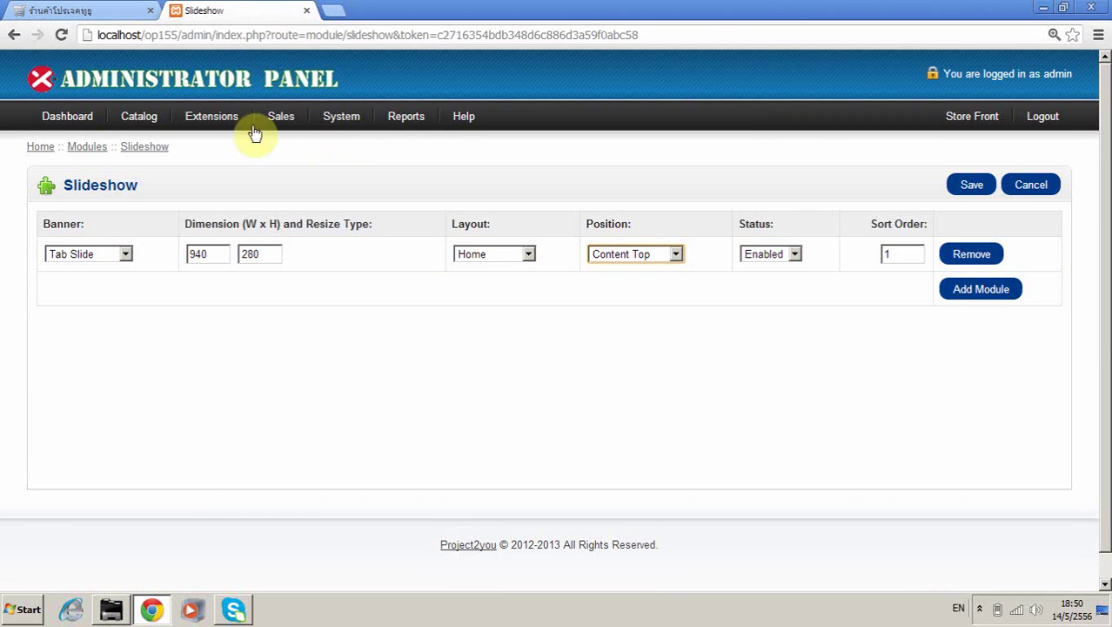
mouse_move(236, 124)
left_click(970, 183)
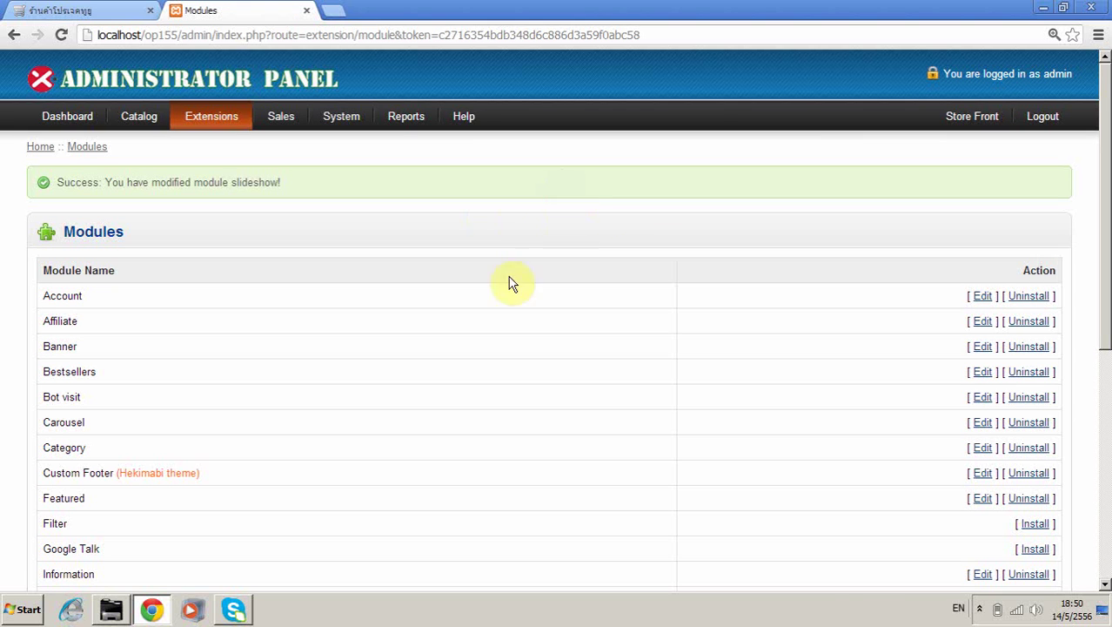
Step: Open the list of administration users and start a blank form for a new user
mouse_move(355, 124)
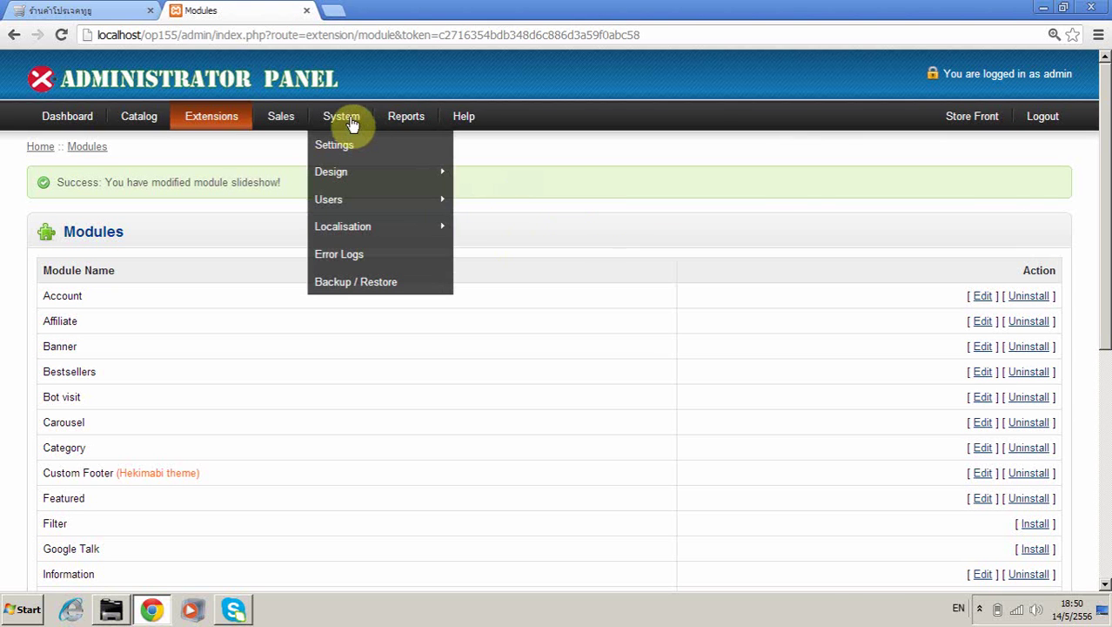
mouse_move(368, 203)
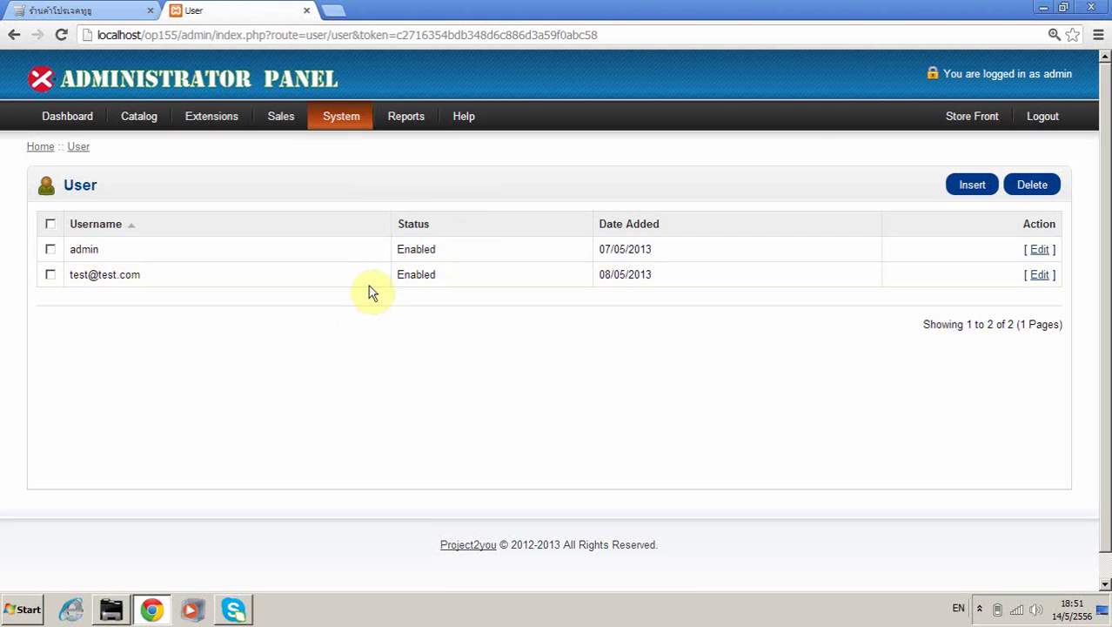
left_click(973, 186)
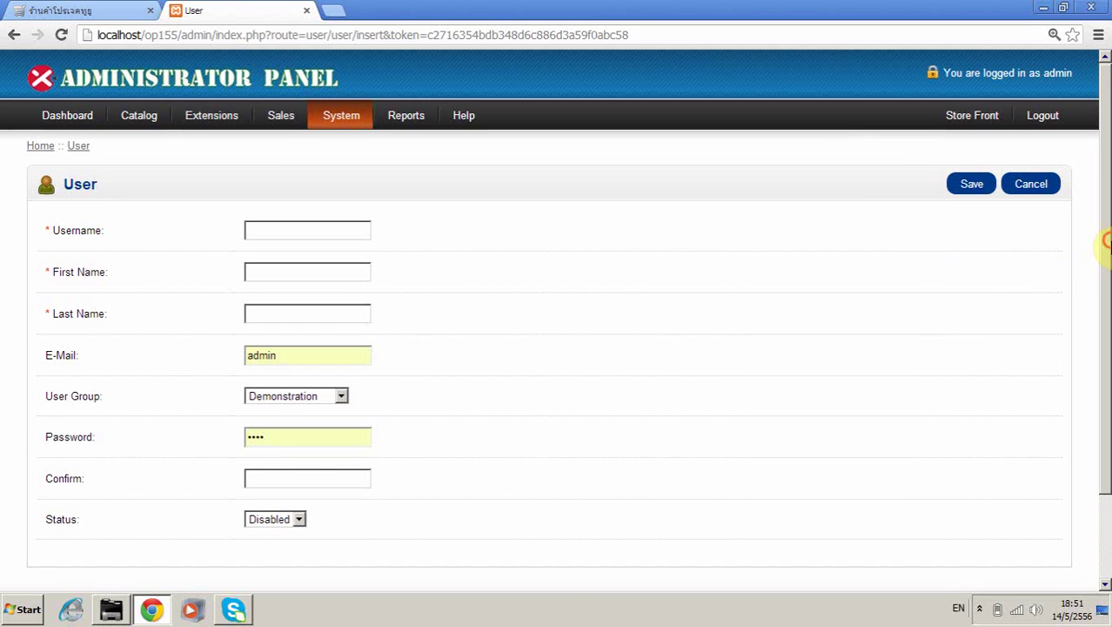
Step: Review the new user form's fields and User Group choices, and leave it without saving
left_click_drag(1107, 242, 1107, 287)
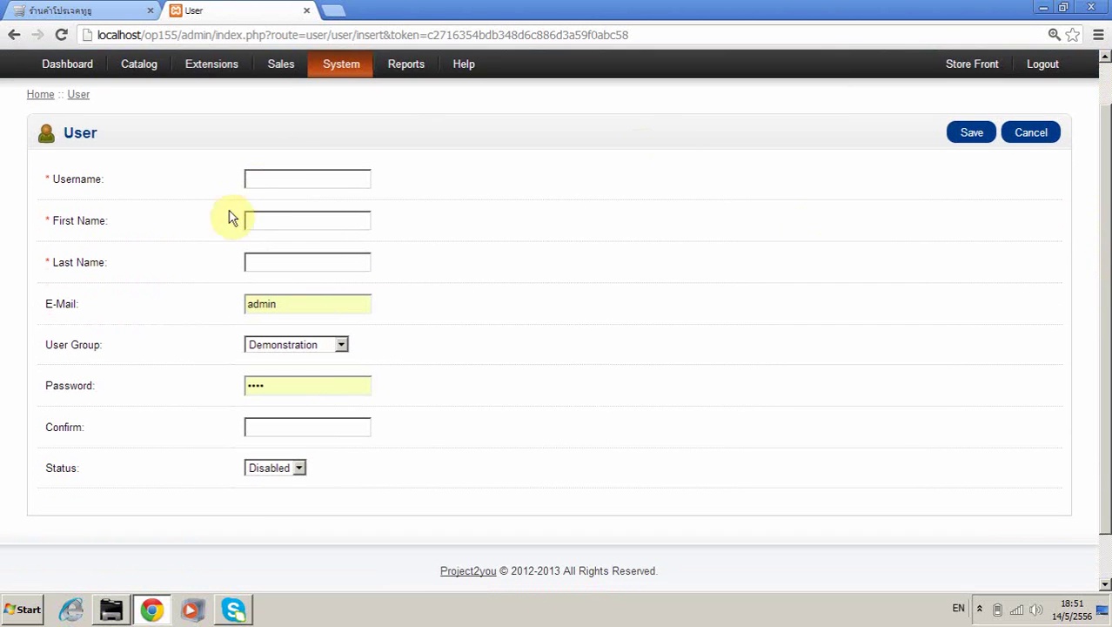
left_click(308, 347)
left_click(307, 348)
left_click_drag(1107, 278, 1107, 213)
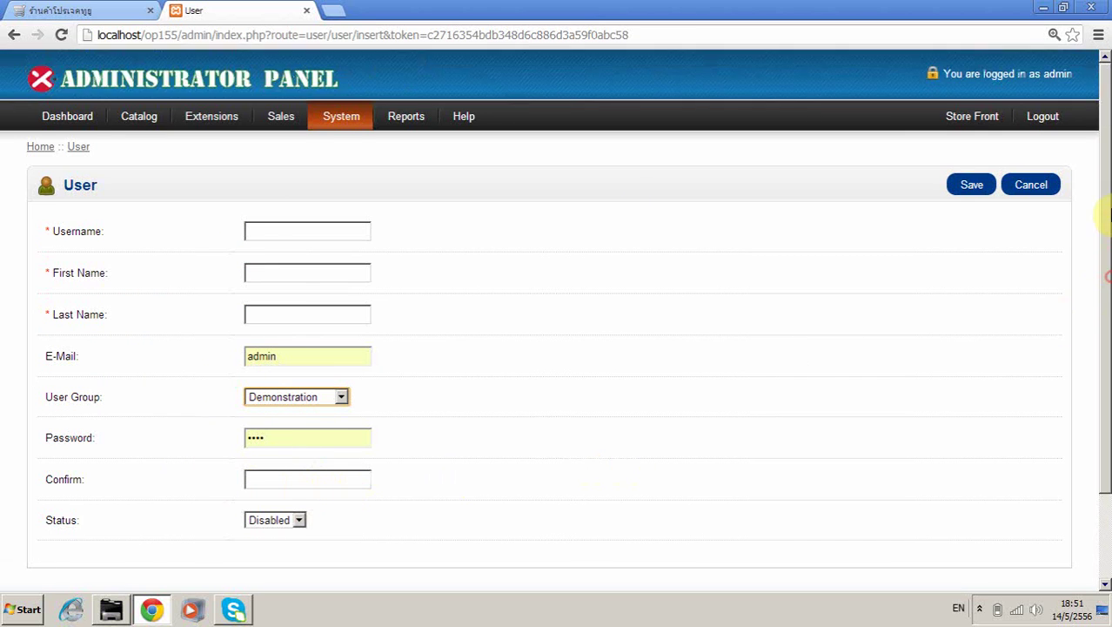
left_click(1016, 191)
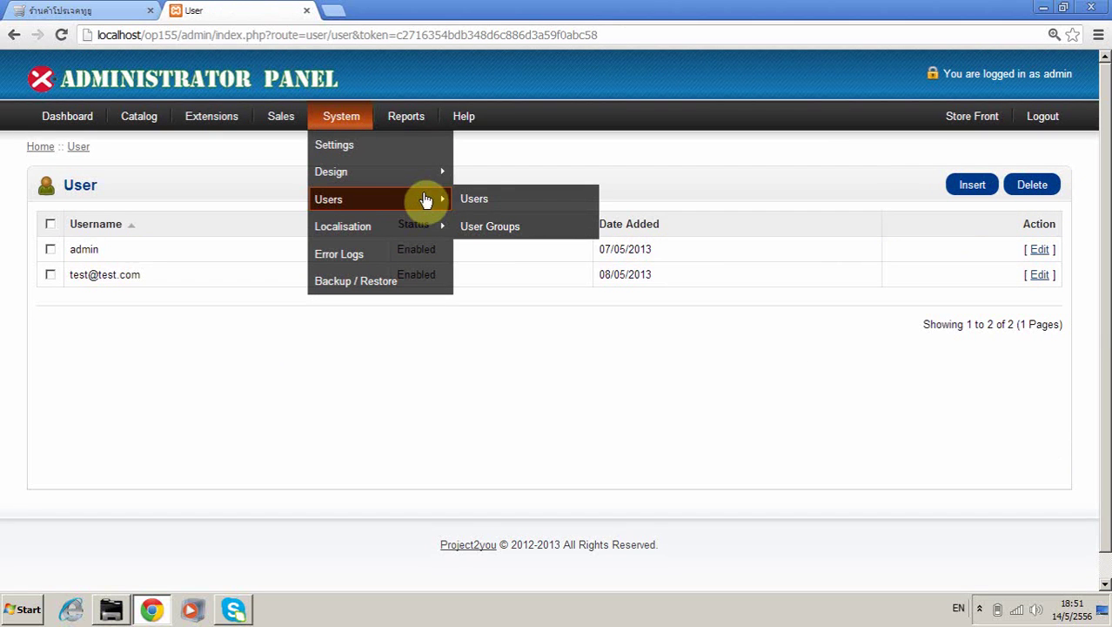
Step: Open the user groups and examine the Top Administrator group's access and modify permissions, leaving them unsaved
left_click(503, 226)
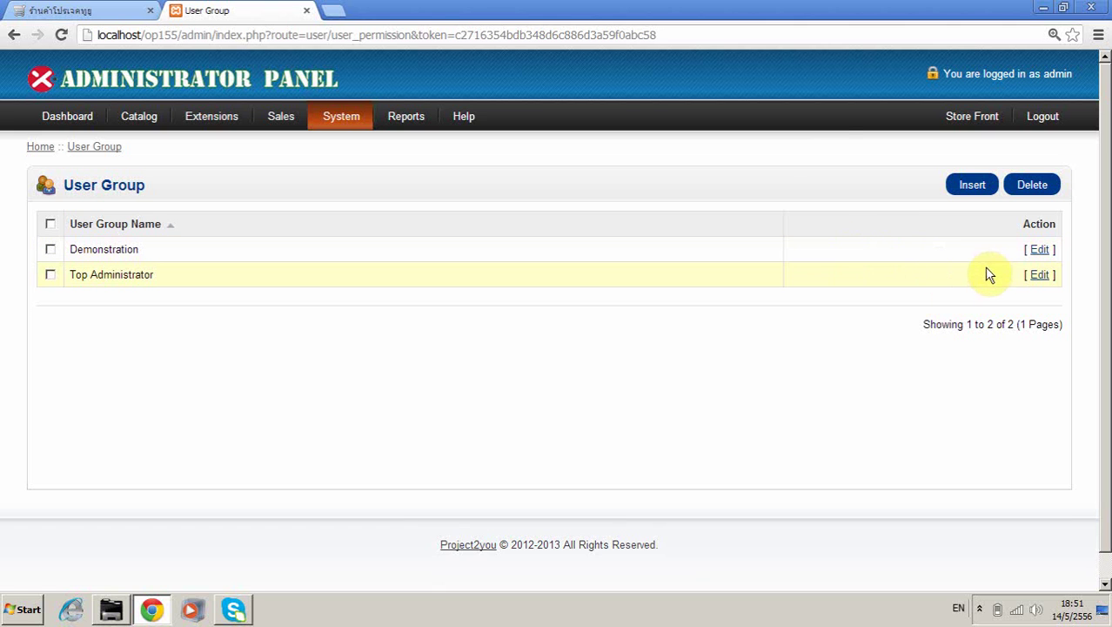
left_click(1040, 275)
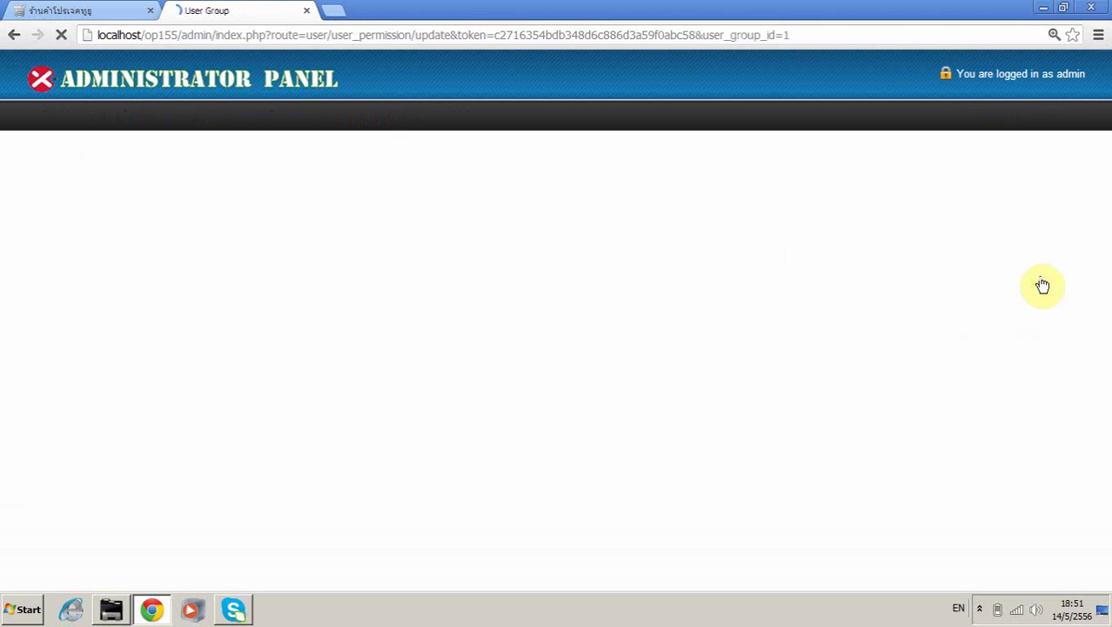
left_click_drag(550, 279, 555, 332)
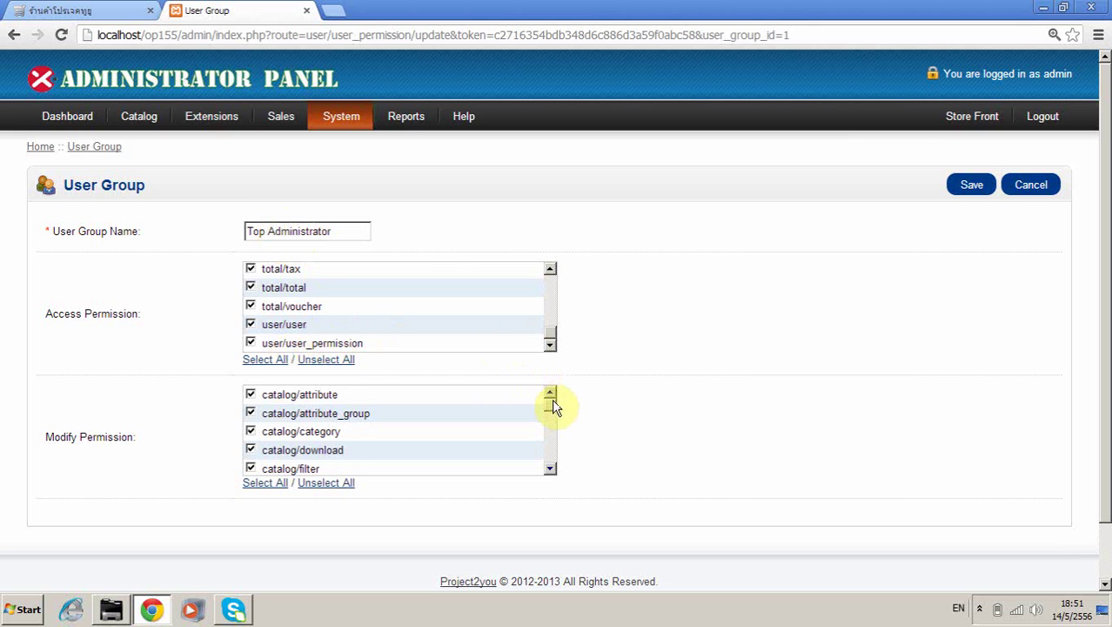
left_click_drag(552, 399, 553, 438)
left_click(1033, 191)
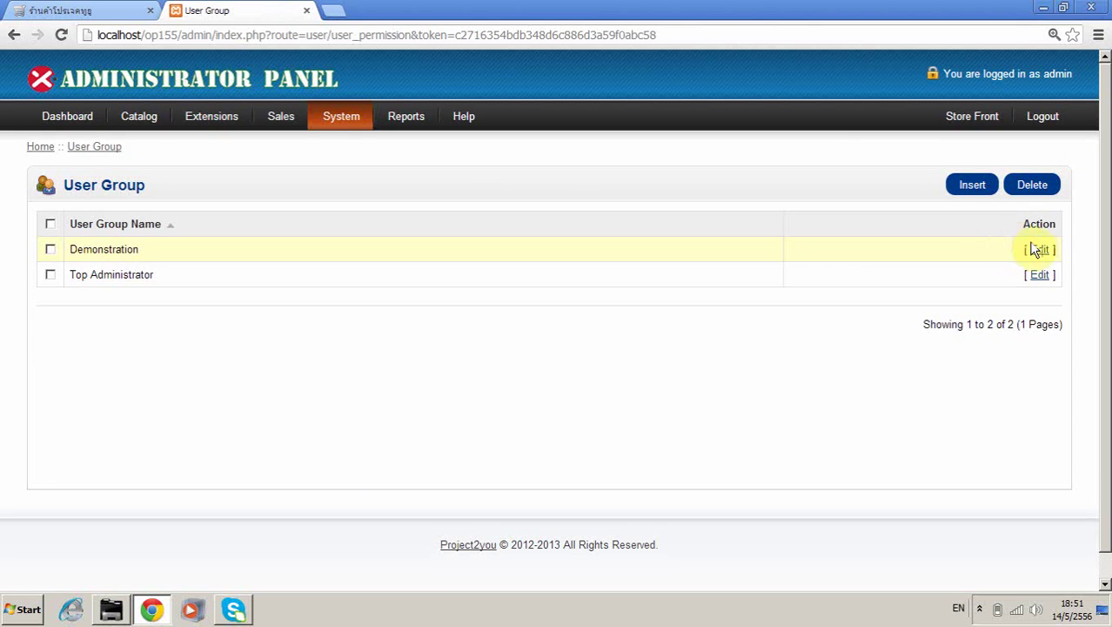
Step: Examine the Demonstration group's access and modify permissions and return to the user group list without saving
left_click(1040, 250)
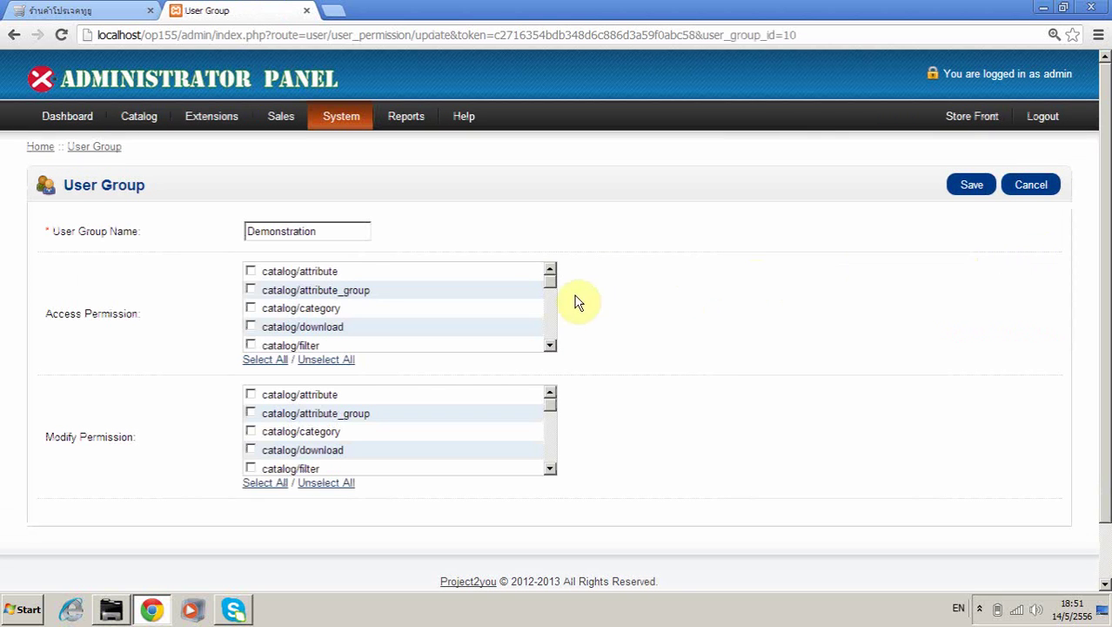
left_click_drag(550, 291, 564, 364)
left_click_drag(557, 406, 566, 356)
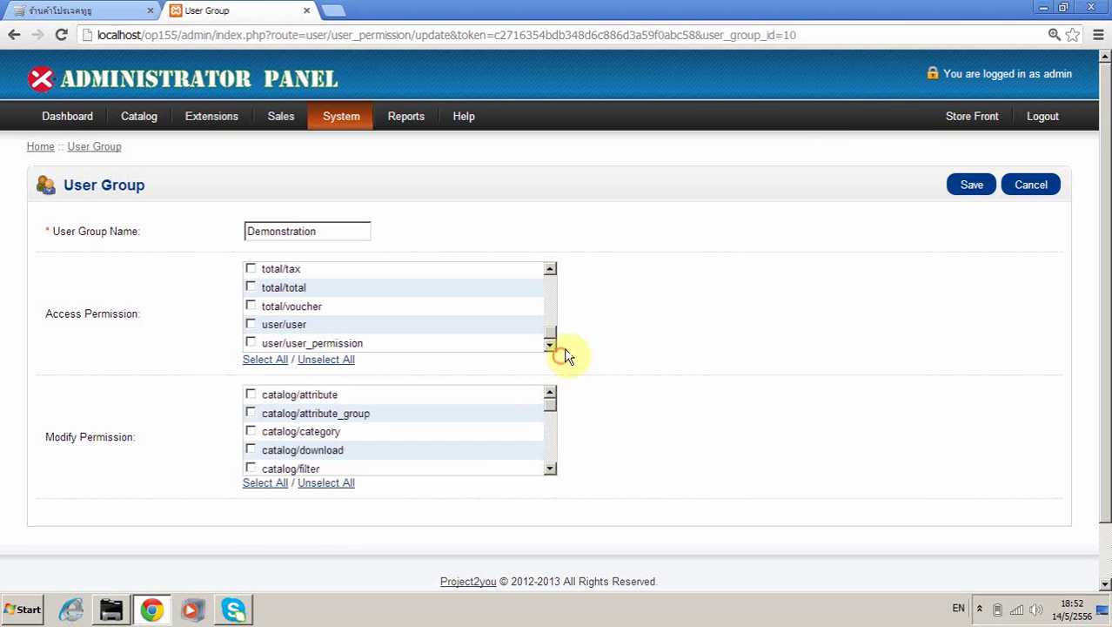
left_click(1030, 188)
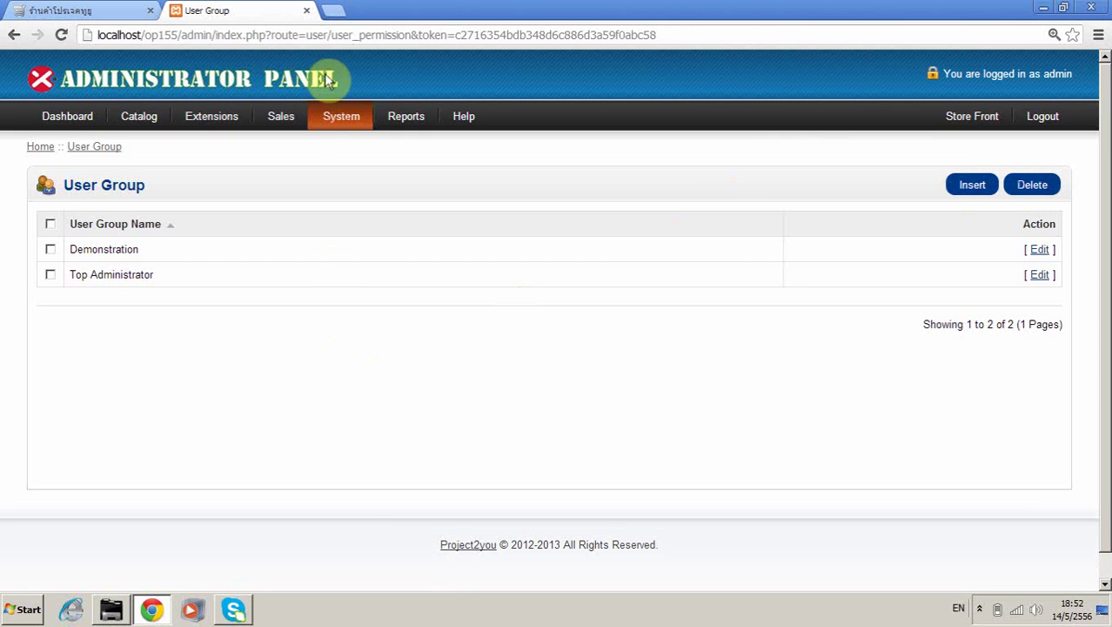
Step: Open the store's language list, review the English language settings and leave them without saving
mouse_move(337, 127)
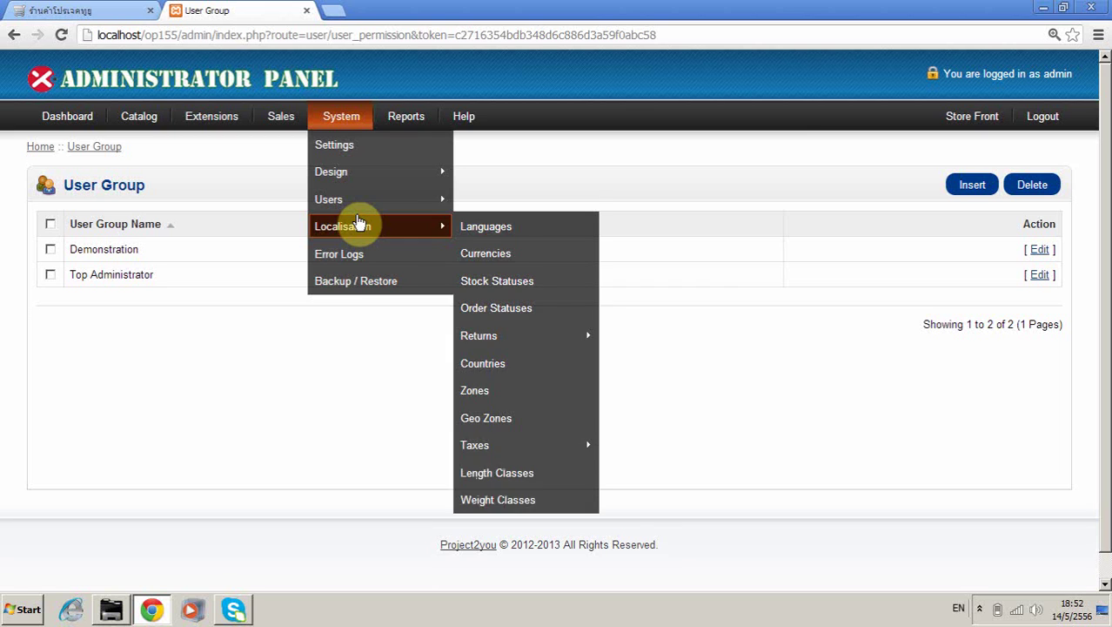
mouse_move(363, 213)
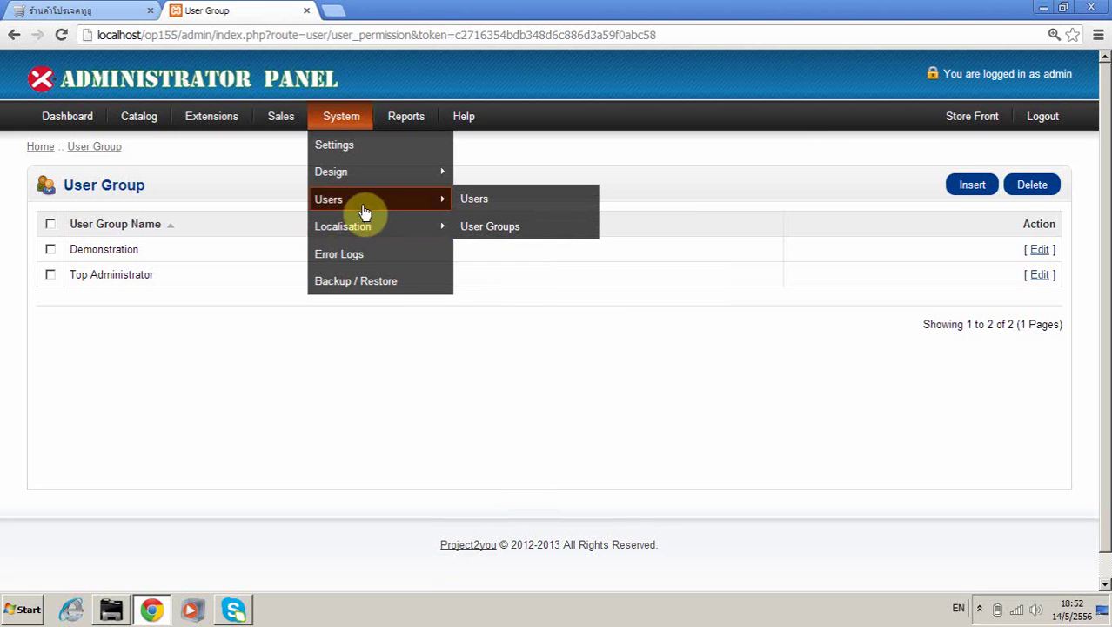
mouse_move(373, 232)
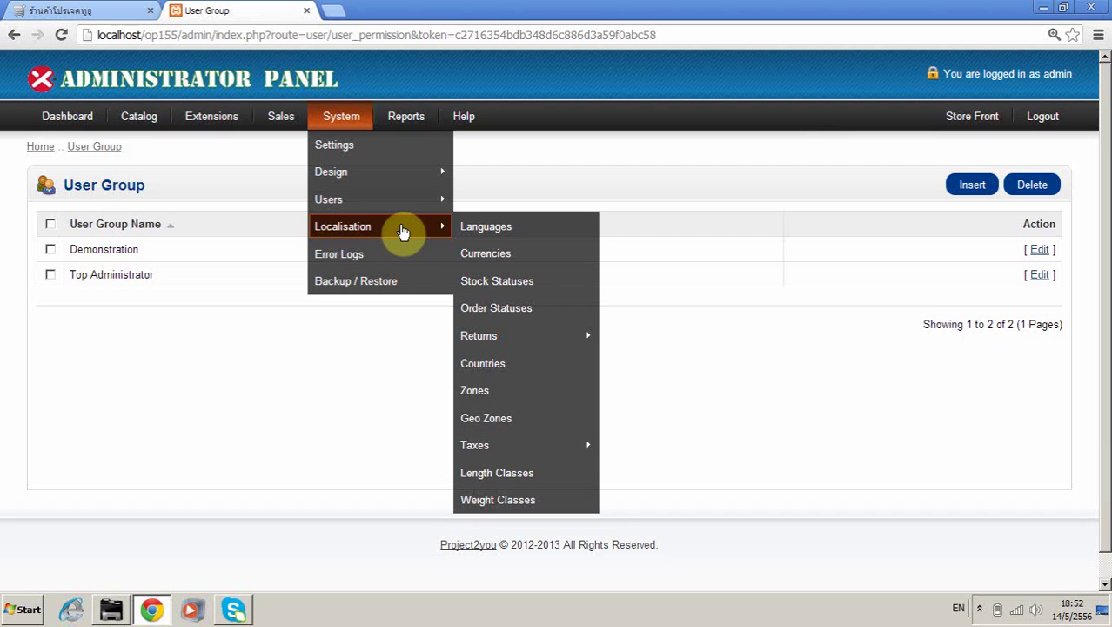
left_click(531, 235)
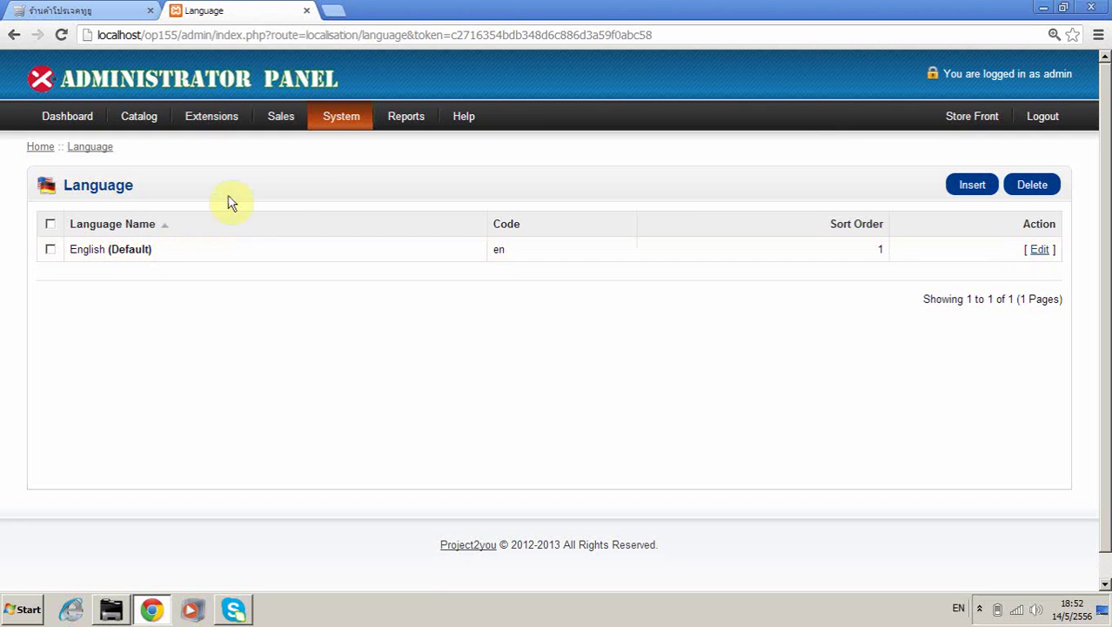
mouse_move(340, 120)
mouse_move(366, 211)
left_click(1035, 249)
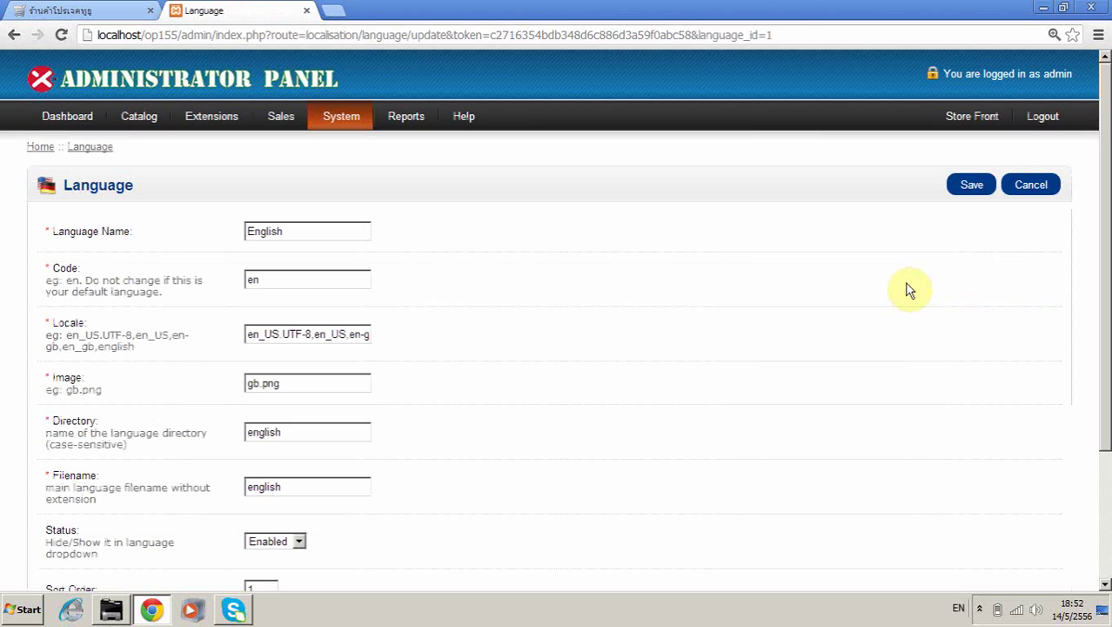
mouse_move(1102, 241)
left_mouse_down()
mouse_move(1102, 306)
mouse_move(1102, 260)
left_mouse_up()
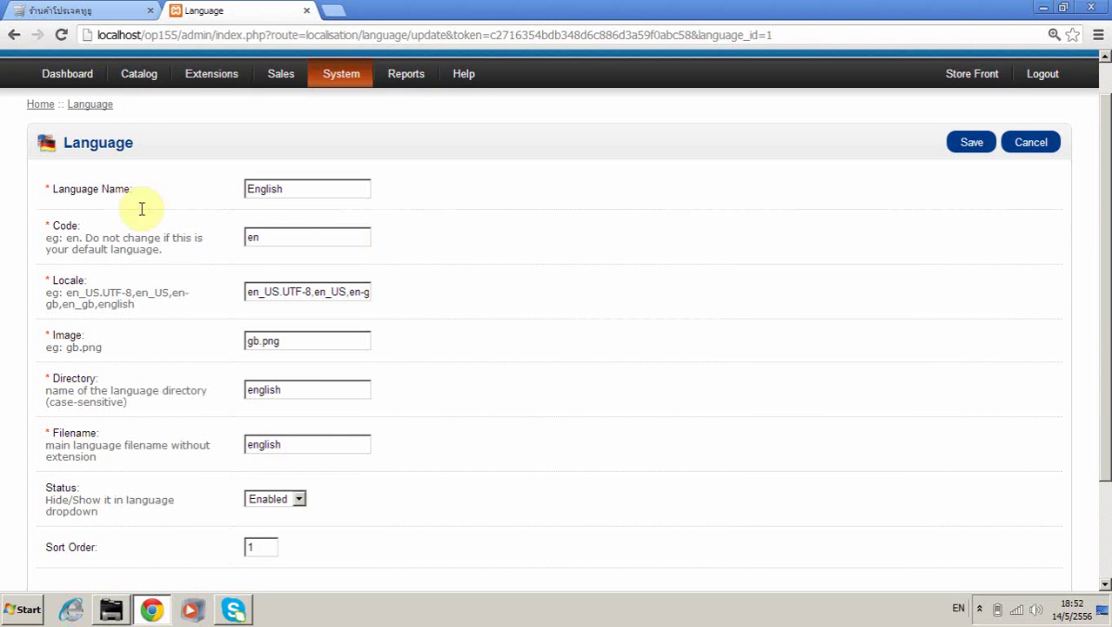
left_click(1038, 141)
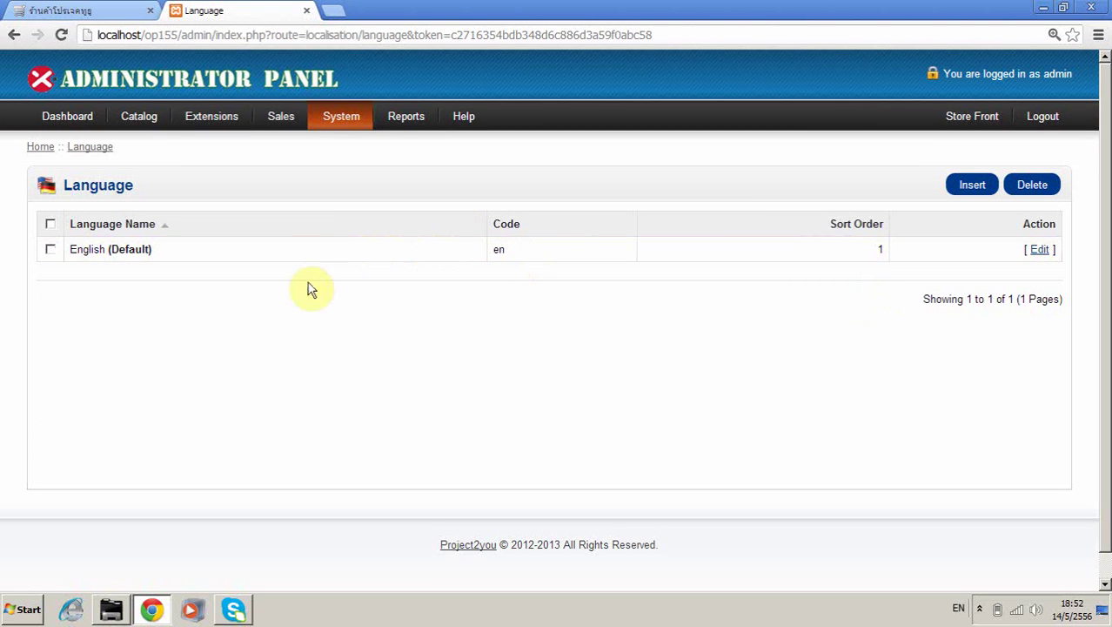
Step: Open the currency list in the localisation settings and check the Thailand Baht's value
mouse_move(327, 122)
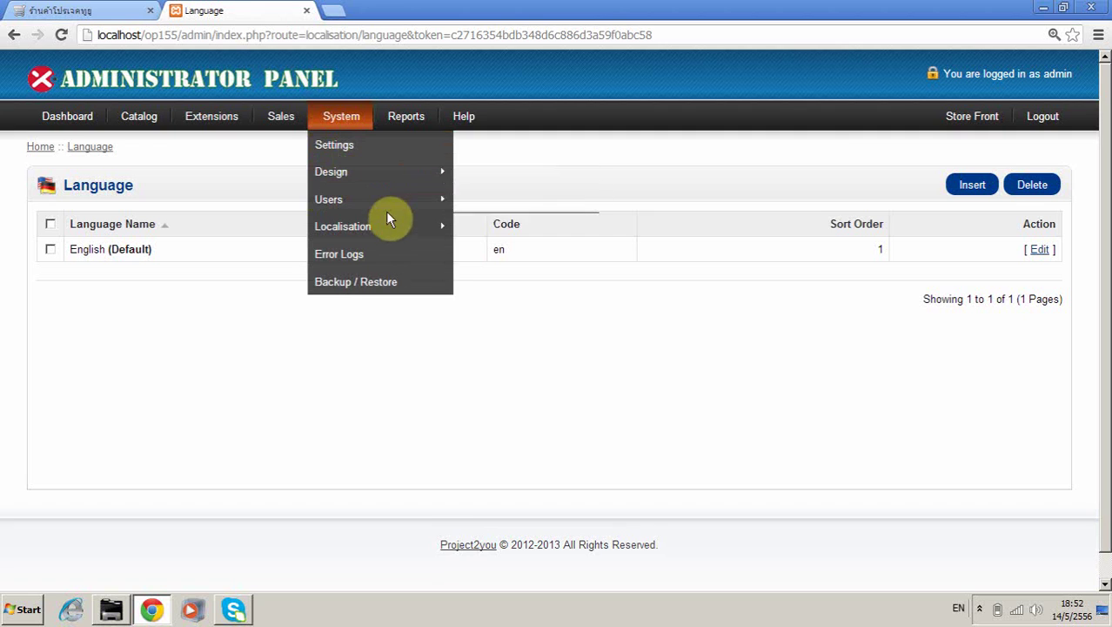
mouse_move(409, 225)
left_click(470, 256)
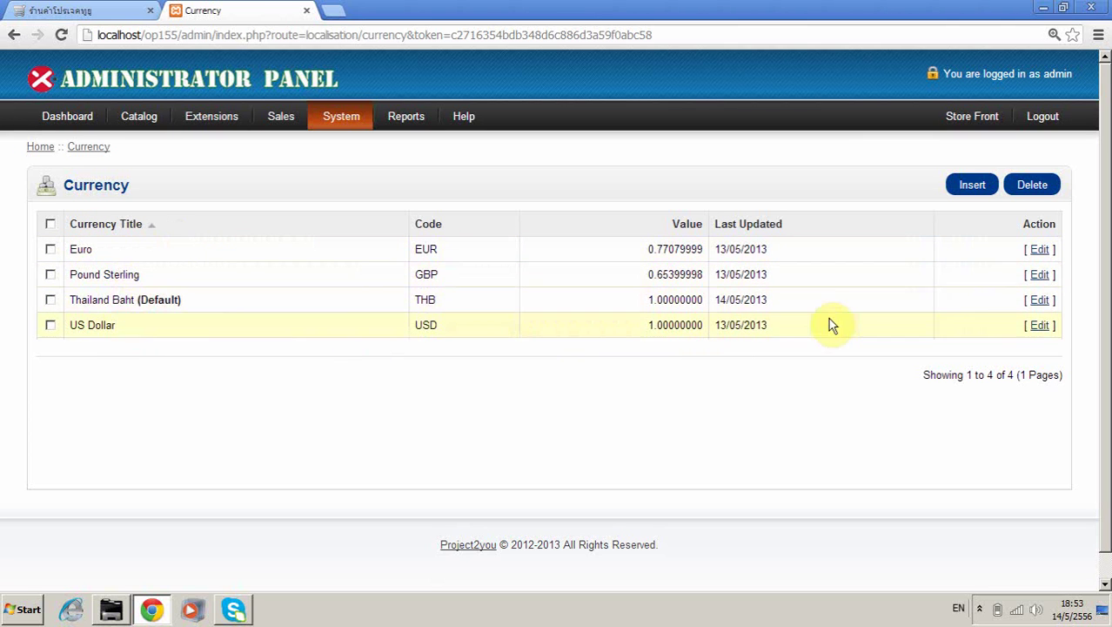
left_click_drag(649, 303, 686, 300)
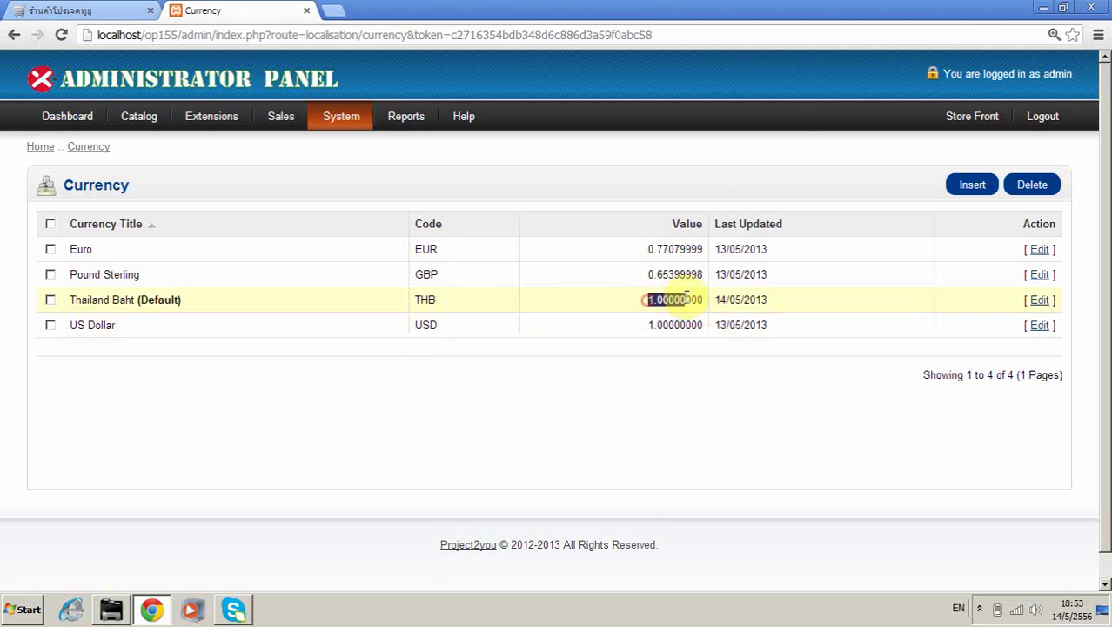
Step: Set the Thailand Baht currency's value to 30.00, save it and check the value in the currency list
left_click(1038, 301)
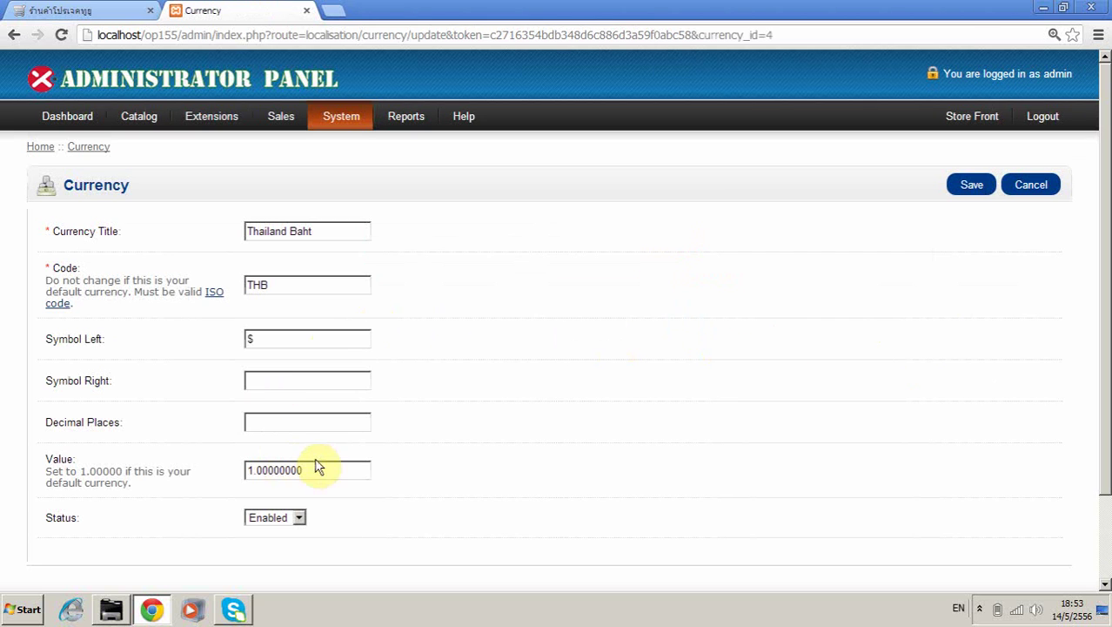
left_click_drag(325, 469, 175, 475)
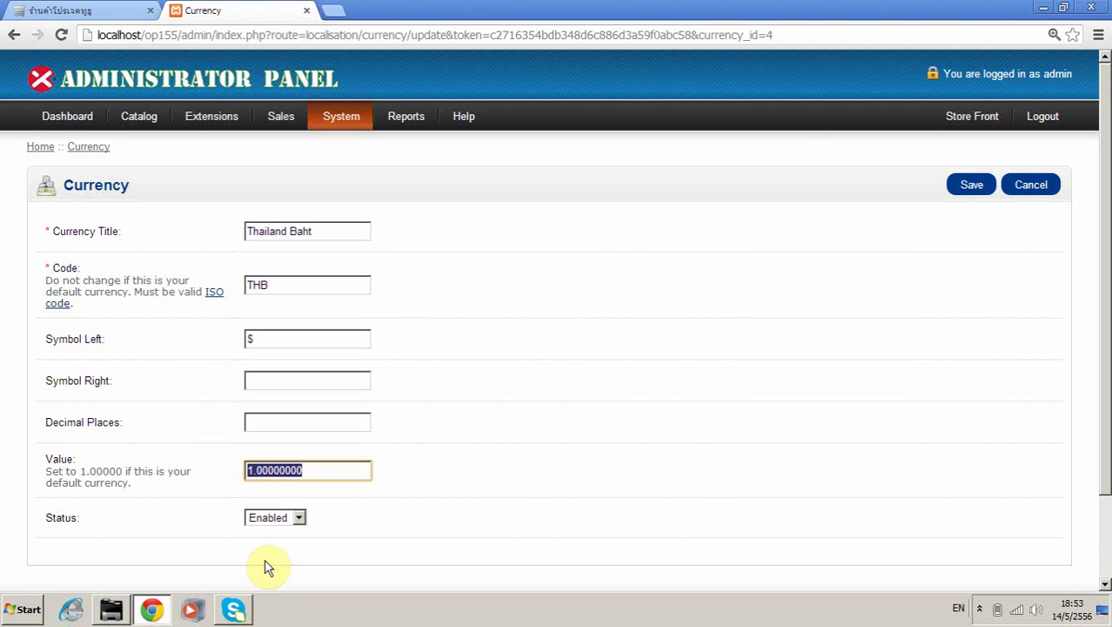
type("30.")
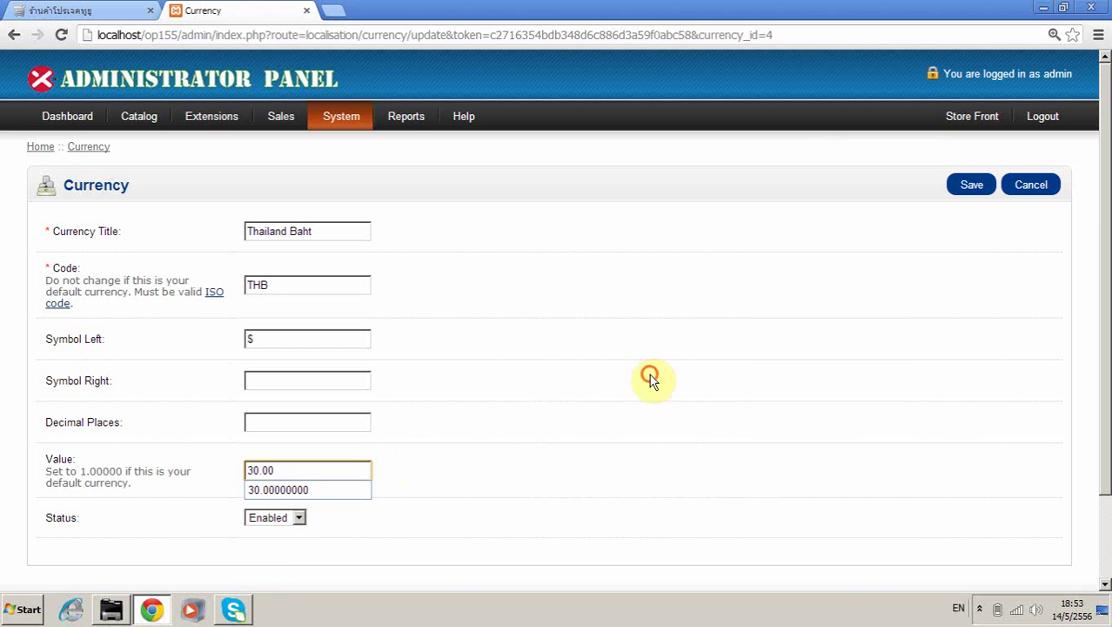
left_click(650, 376)
left_click(972, 184)
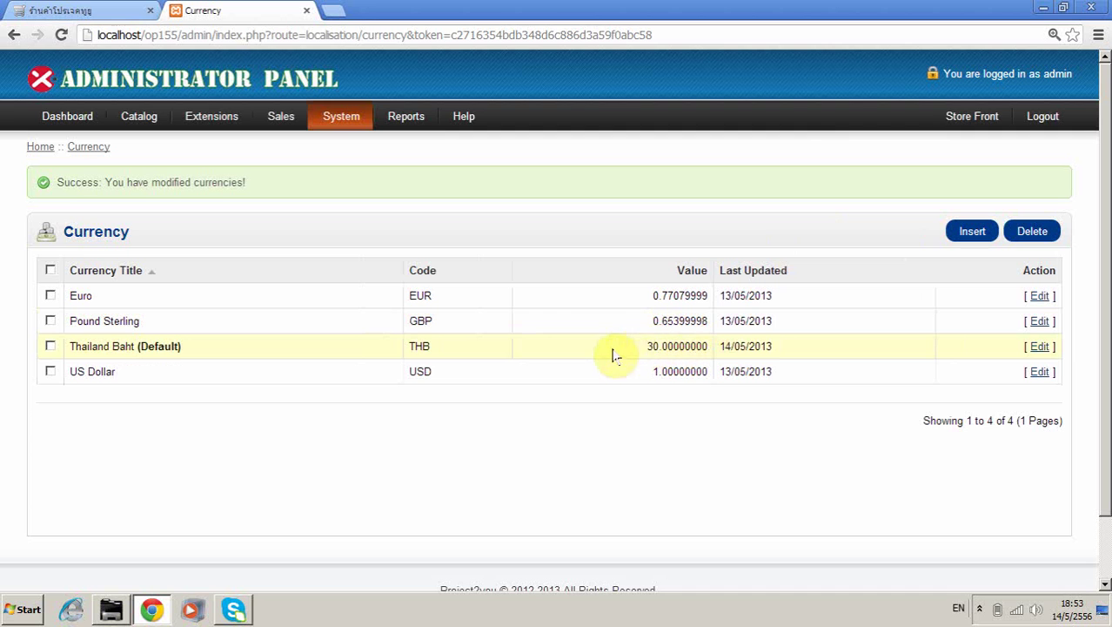
left_click_drag(648, 346, 704, 343)
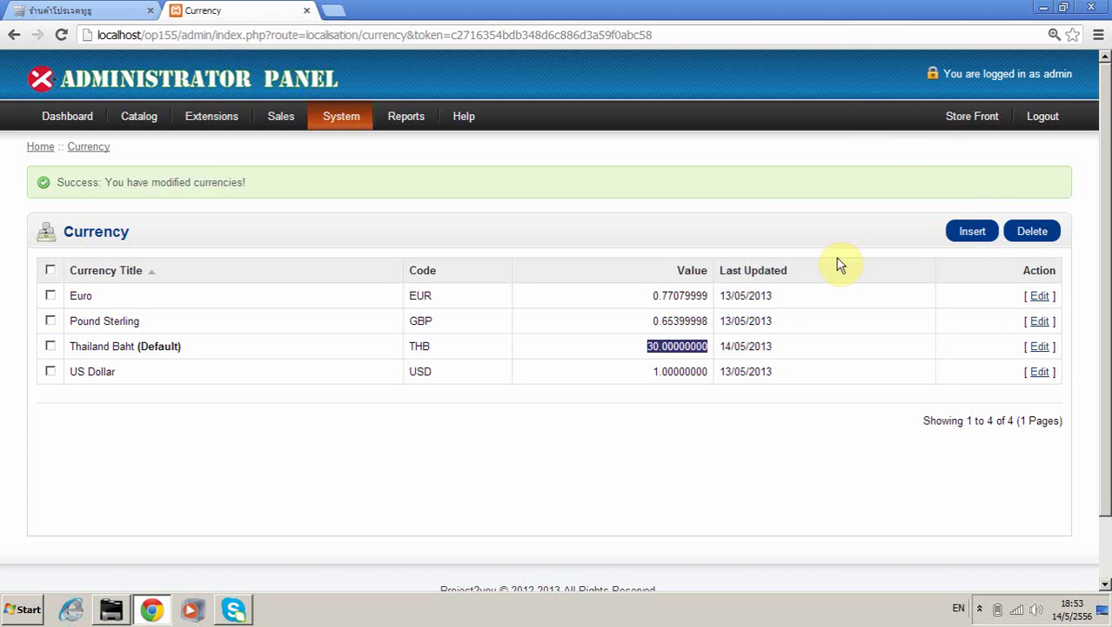
Step: Open the list of stock statuses in the localisation settings
mouse_move(369, 127)
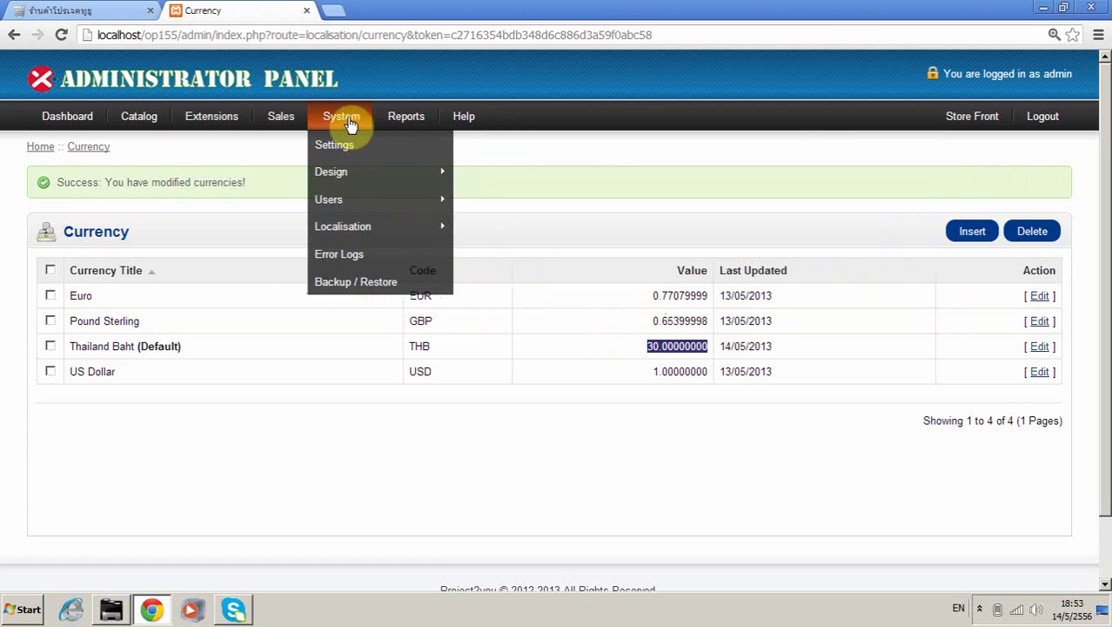
mouse_move(426, 234)
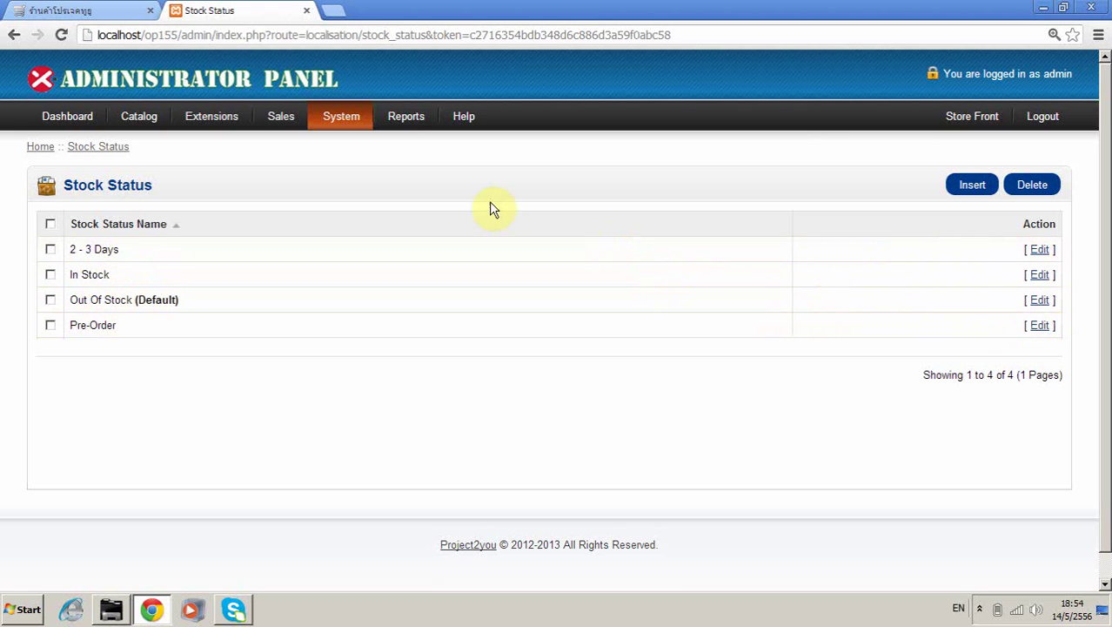
Step: Open the list of order statuses and examine the Pending, Processed, Processing and Shipped entries
mouse_move(340, 117)
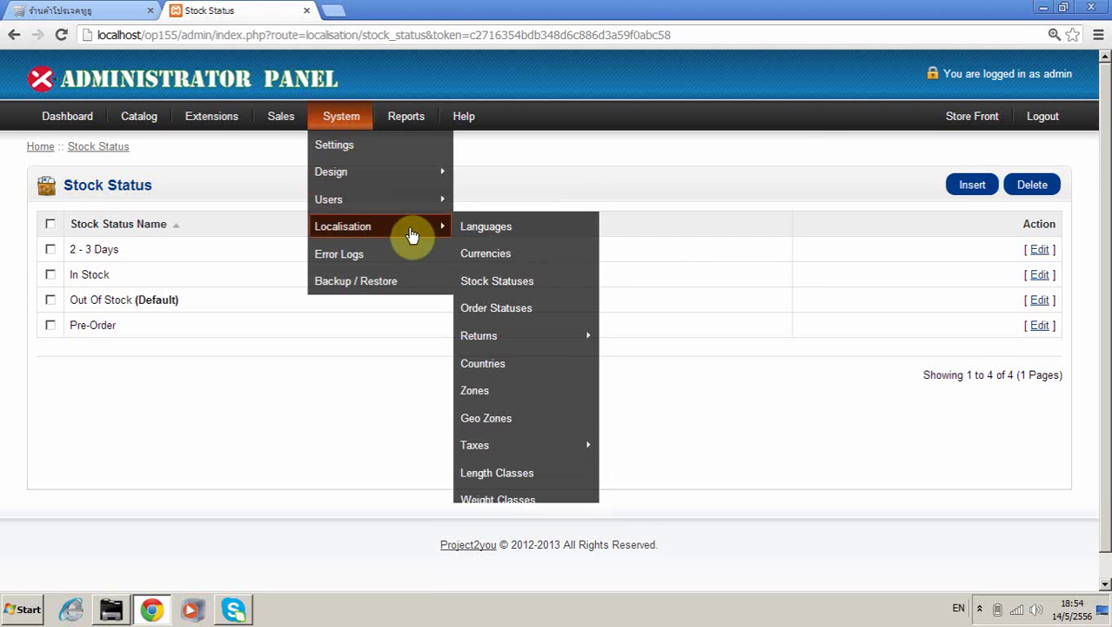
left_click(534, 315)
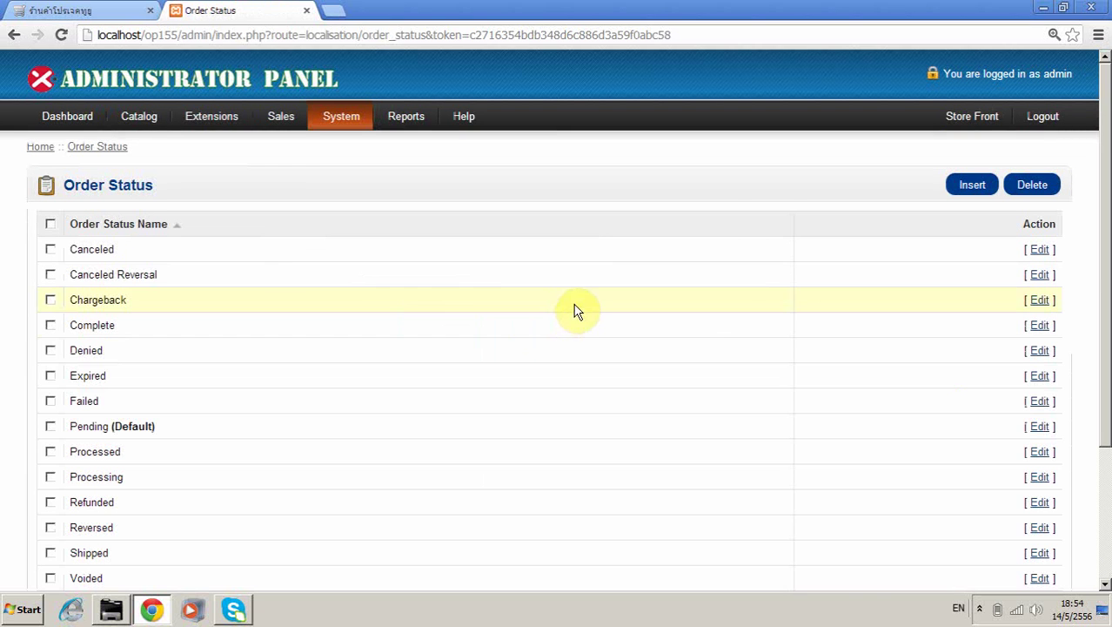
left_click_drag(1107, 243, 1106, 292)
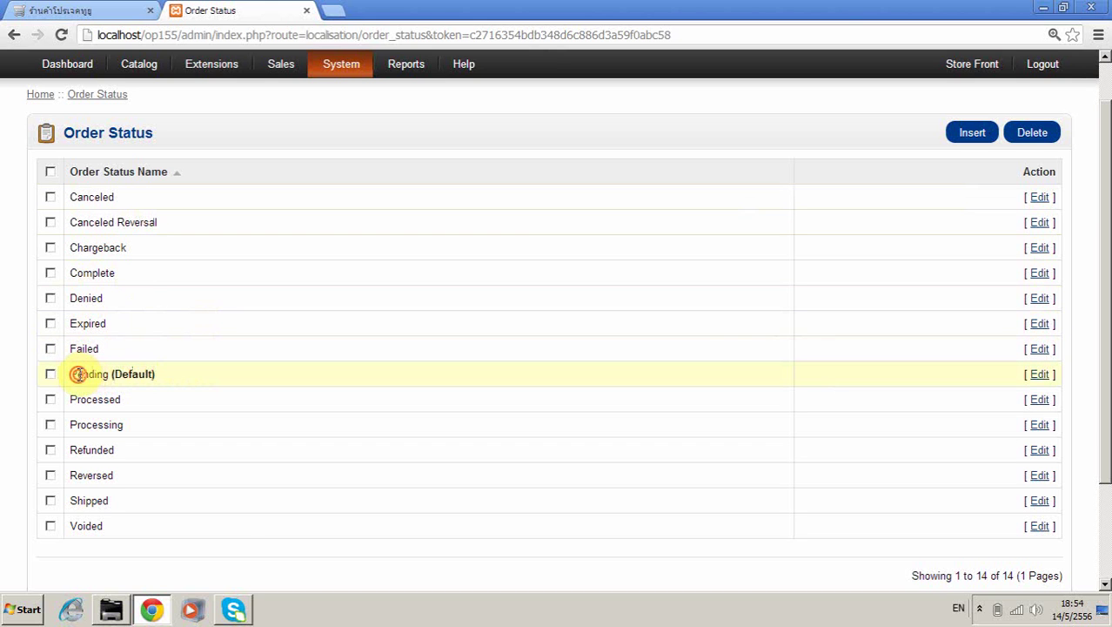
double_click(79, 373)
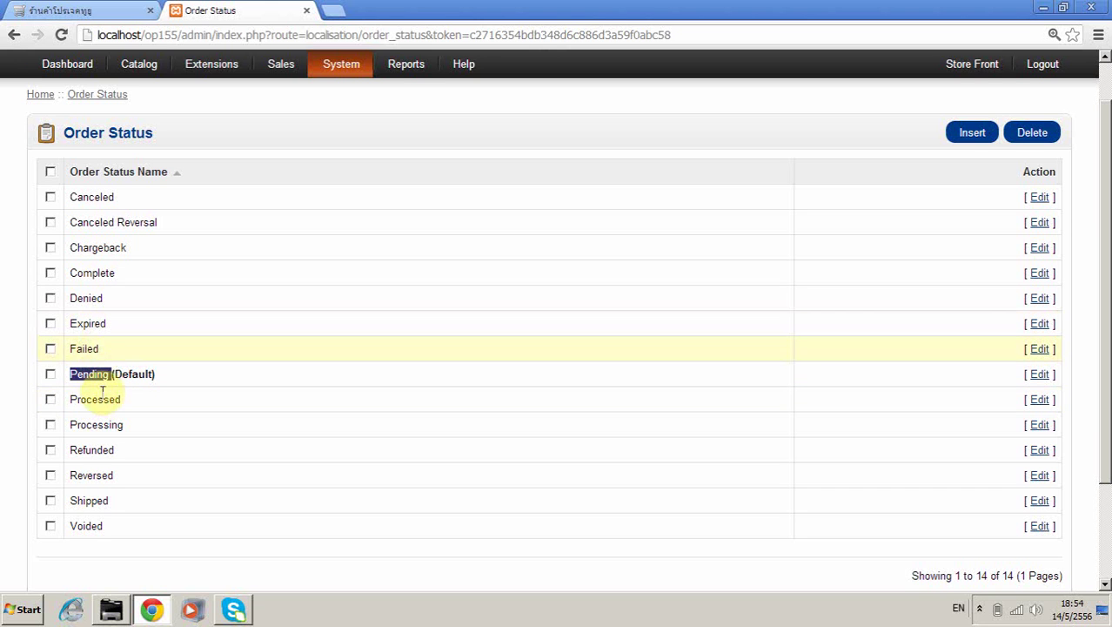
left_click_drag(72, 399, 119, 400)
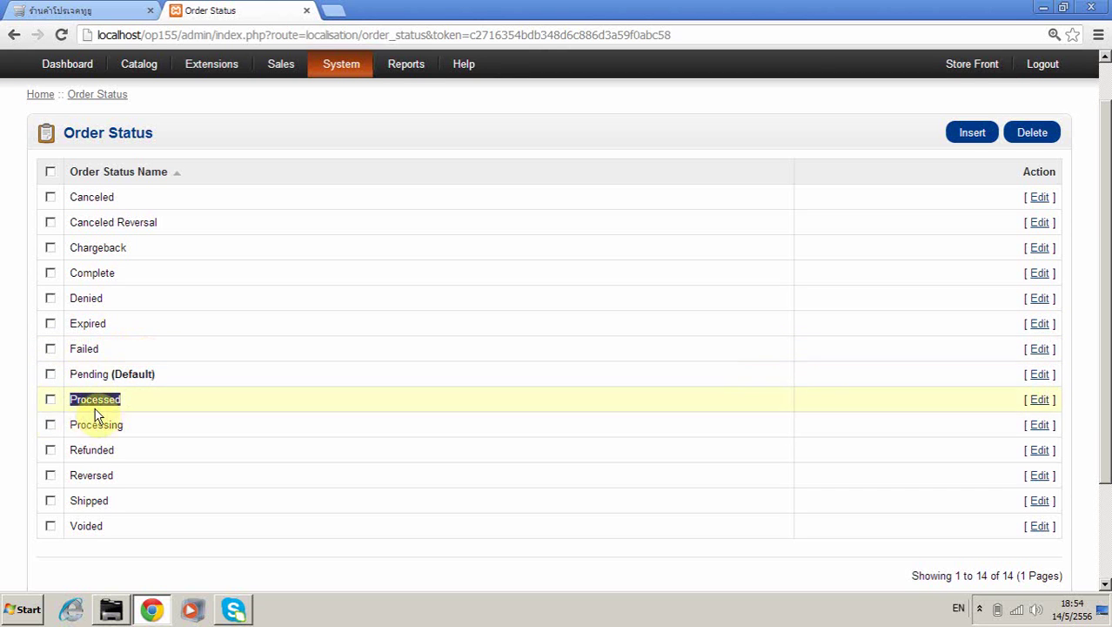
left_click_drag(74, 423, 123, 425)
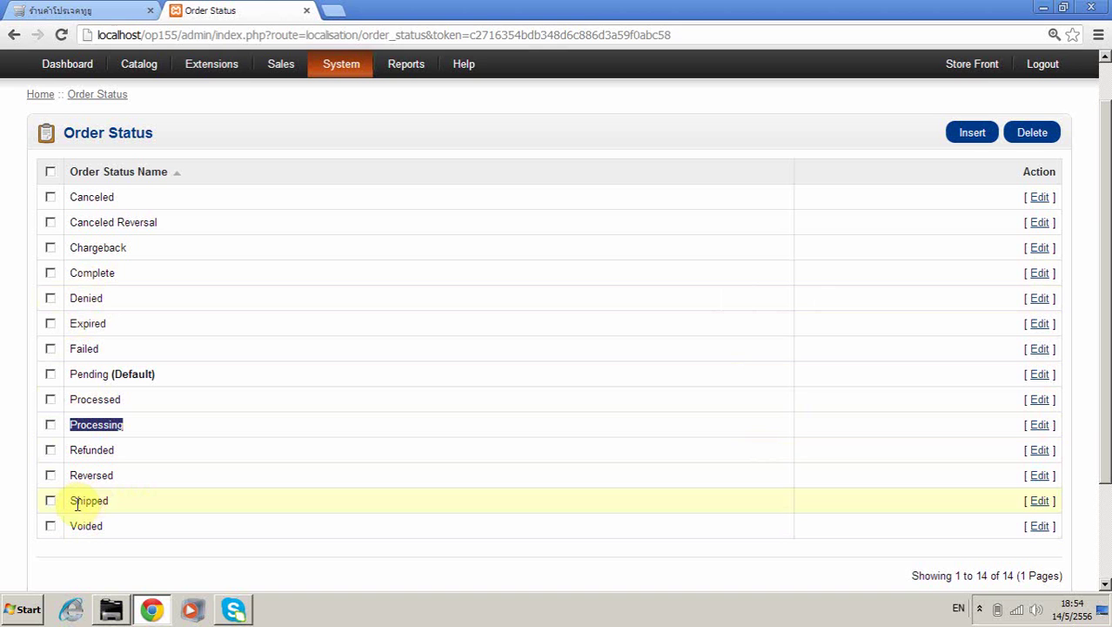
left_click_drag(74, 500, 98, 503)
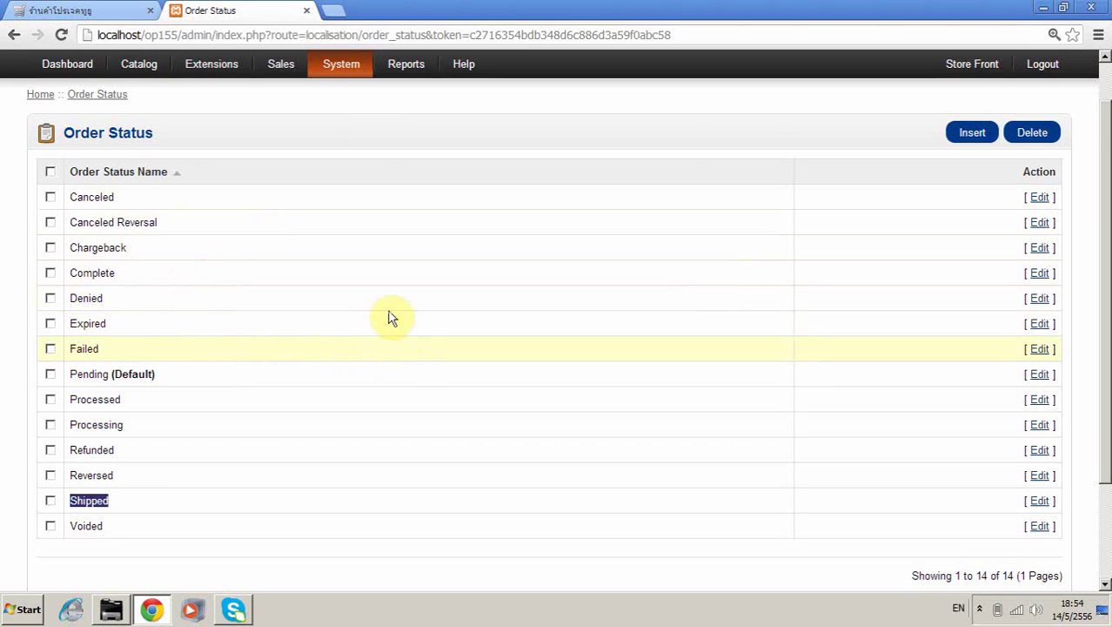
Step: Open the list of return statuses in the localisation settings
mouse_move(355, 70)
mouse_move(393, 171)
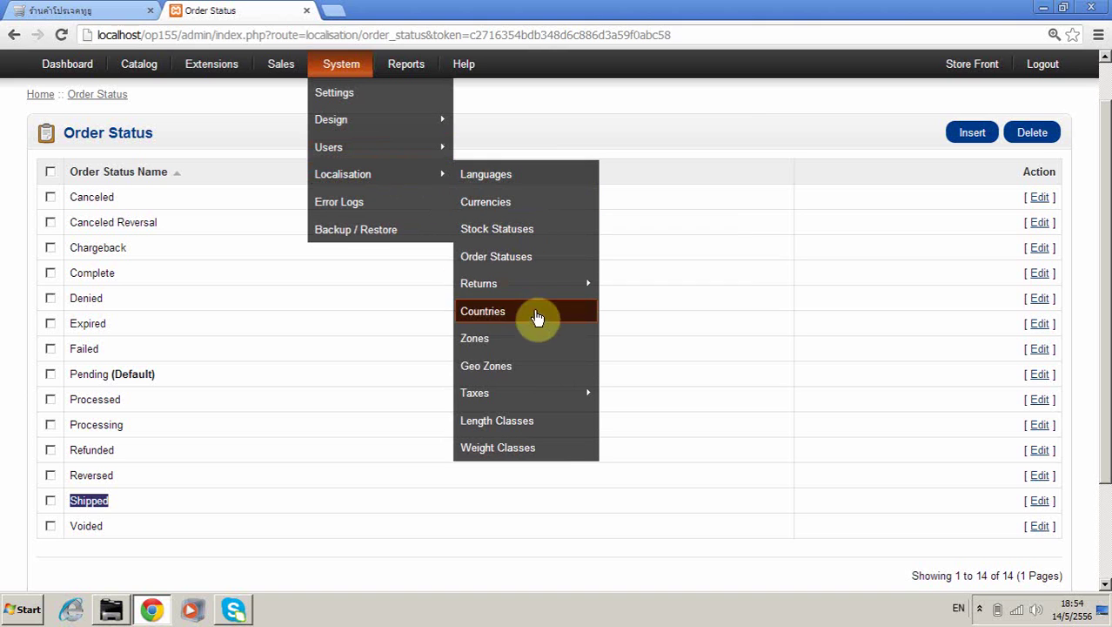
mouse_move(566, 292)
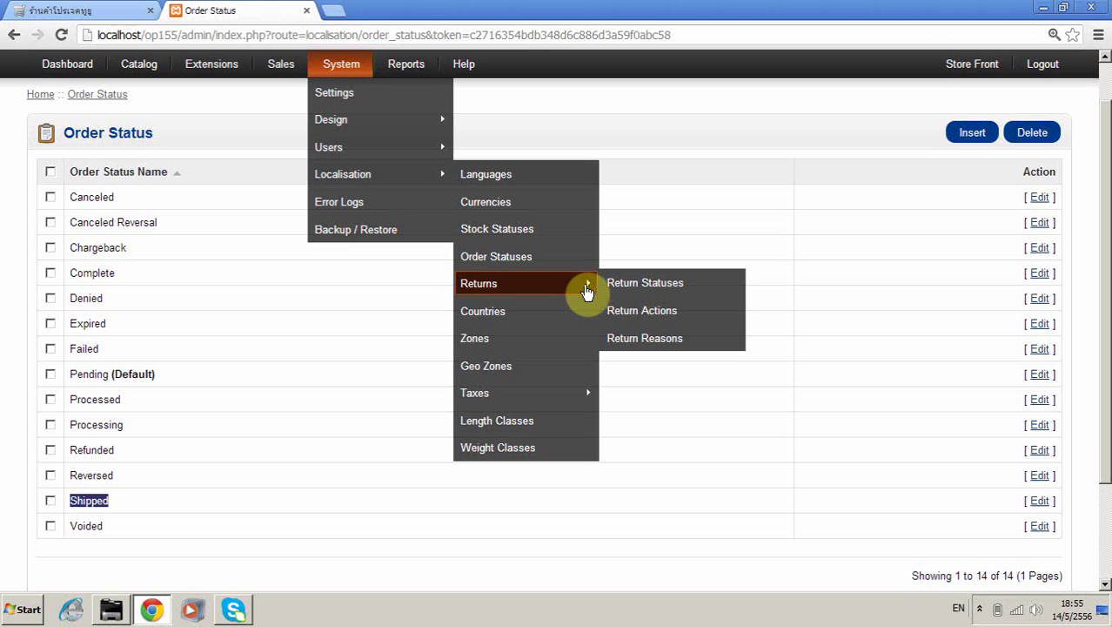
left_click(625, 287)
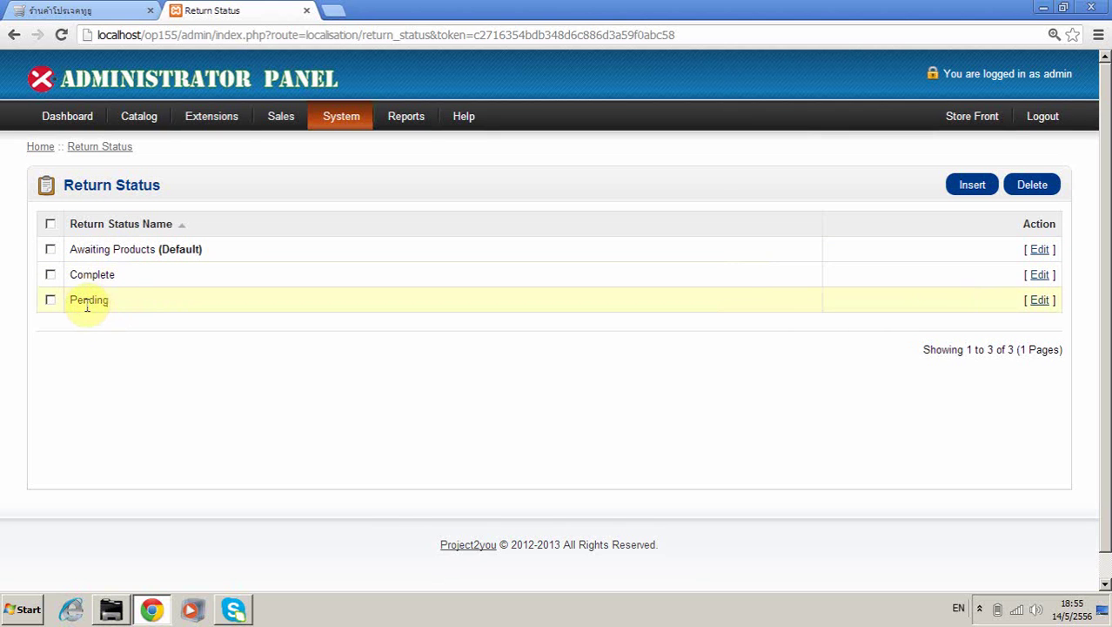
Step: Open the country list in the localisation settings and look through its entries
mouse_move(341, 120)
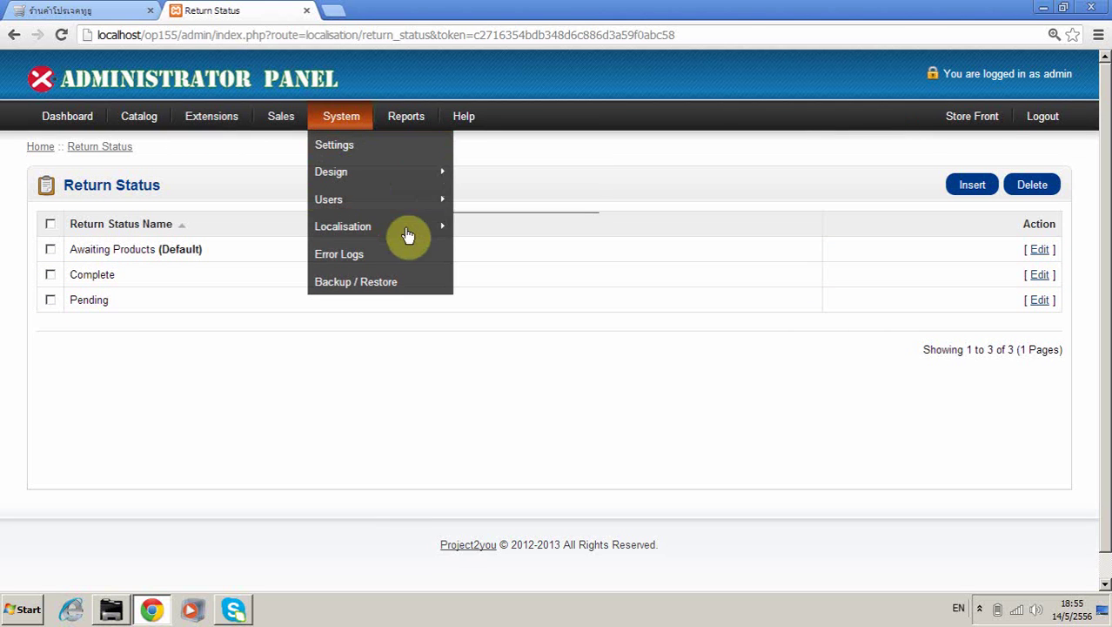
mouse_move(428, 242)
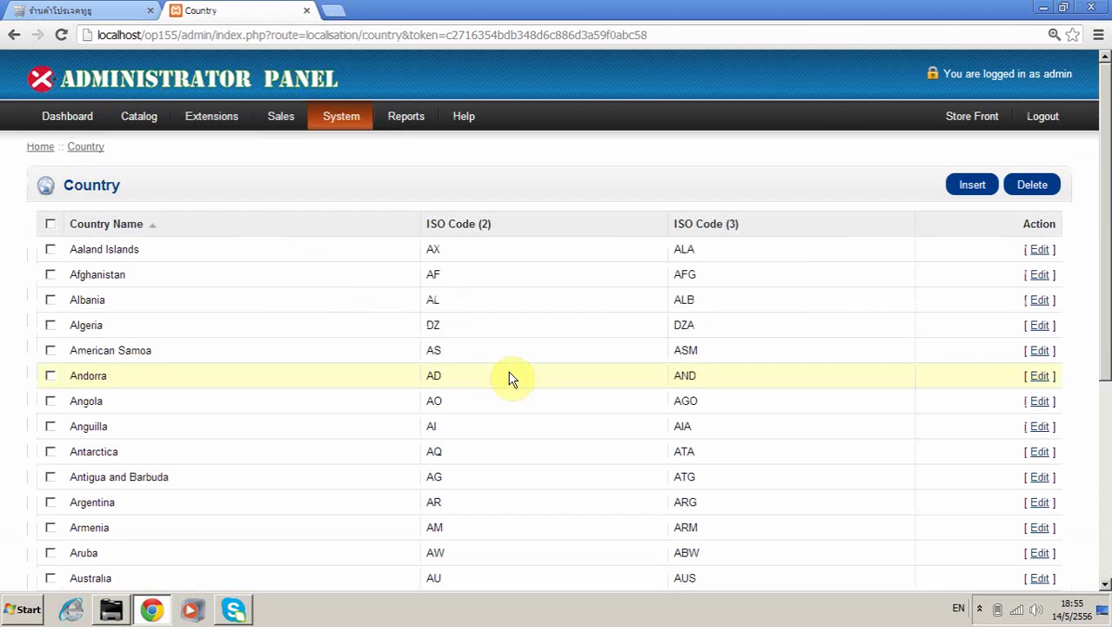
mouse_move(1109, 228)
left_mouse_down()
mouse_move(1106, 397)
mouse_move(1109, 237)
left_mouse_up()
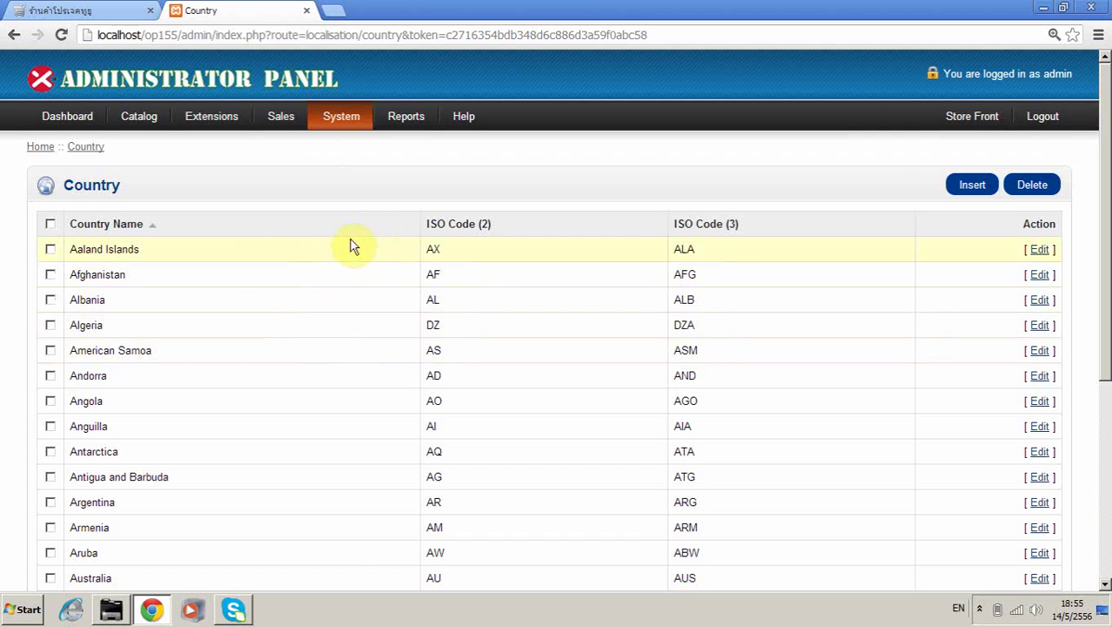
Step: Open the zone list in the localisation settings and examine the zone names listed for Afghanistan
mouse_move(347, 129)
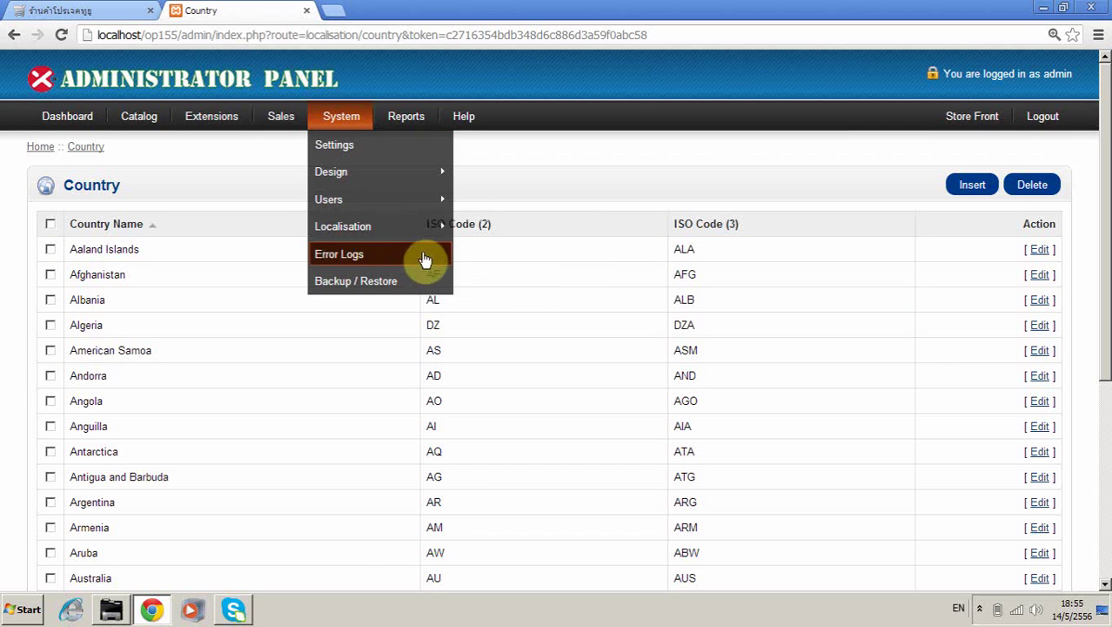
mouse_move(435, 228)
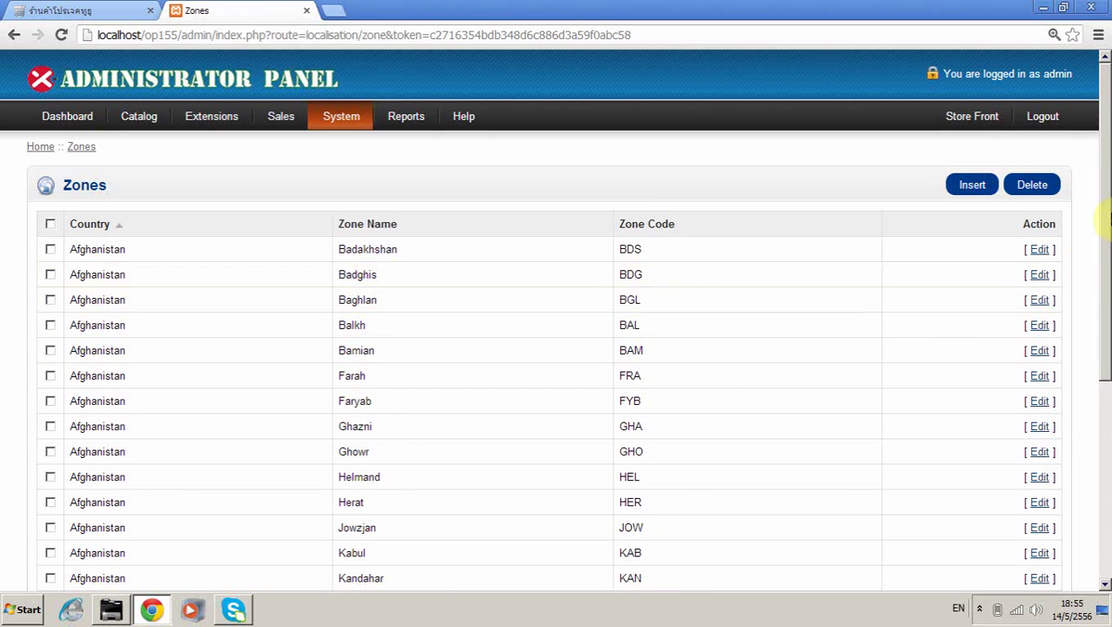
left_click_drag(1105, 228, 1108, 292)
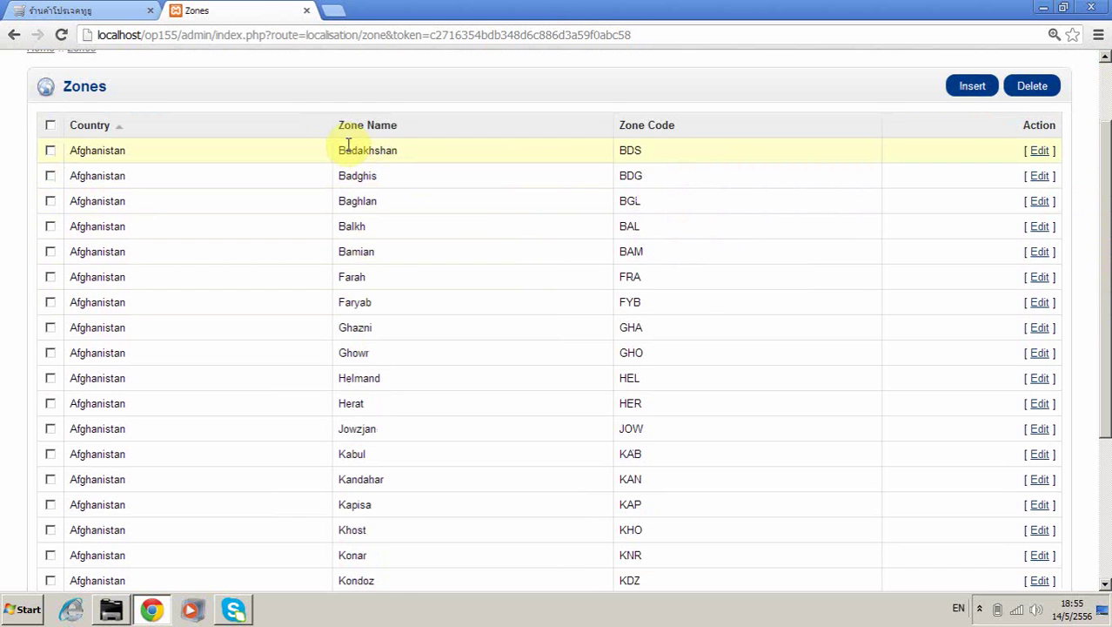
left_click_drag(342, 149, 380, 150)
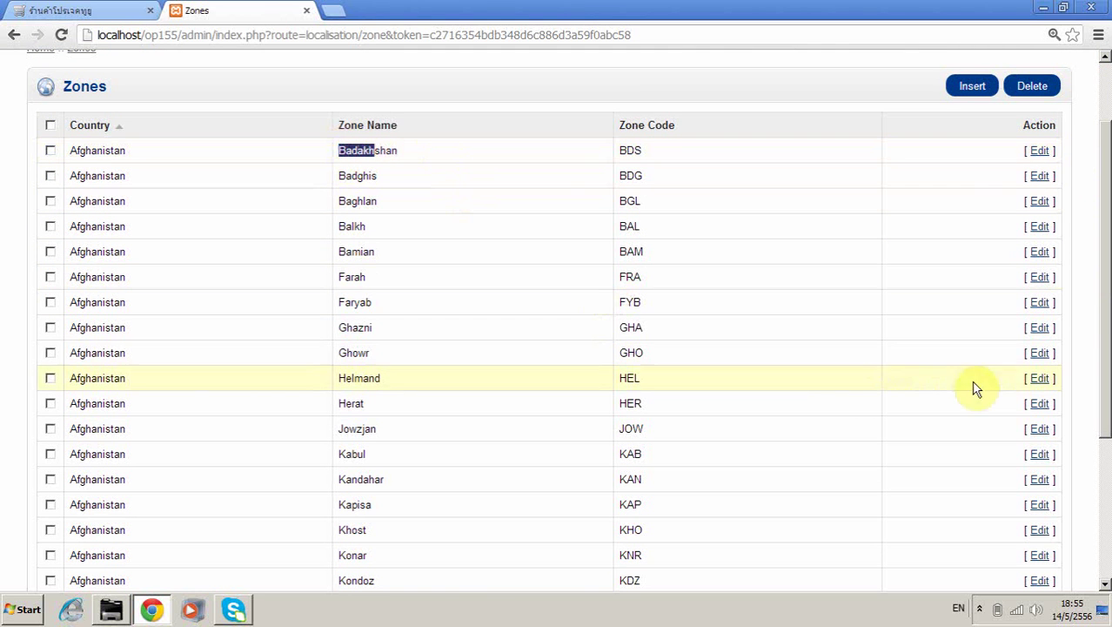
left_click_drag(1106, 317, 1097, 428)
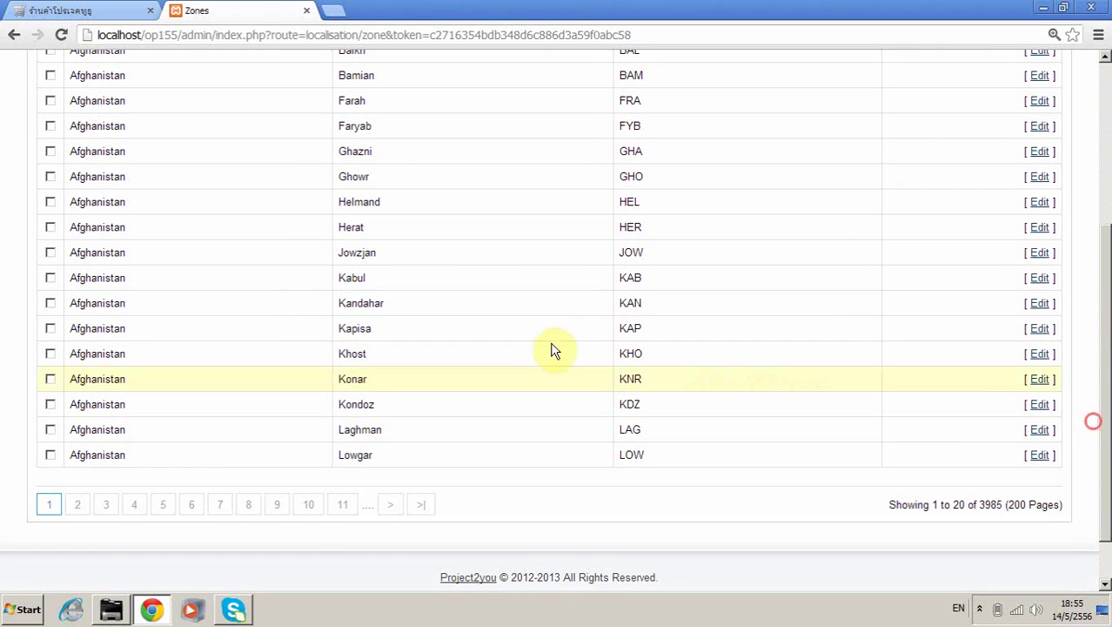
double_click(73, 309)
left_click_drag(1104, 453, 1105, 188)
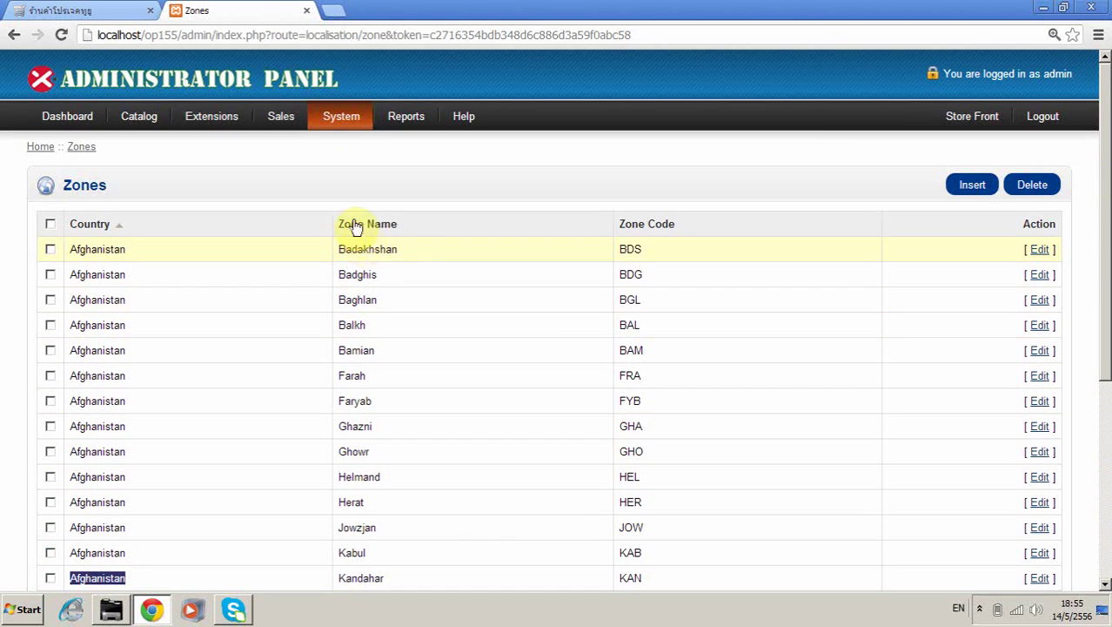
Step: Open the geo zone list in the localisation settings and examine the UK VAT Zone's description
mouse_move(418, 228)
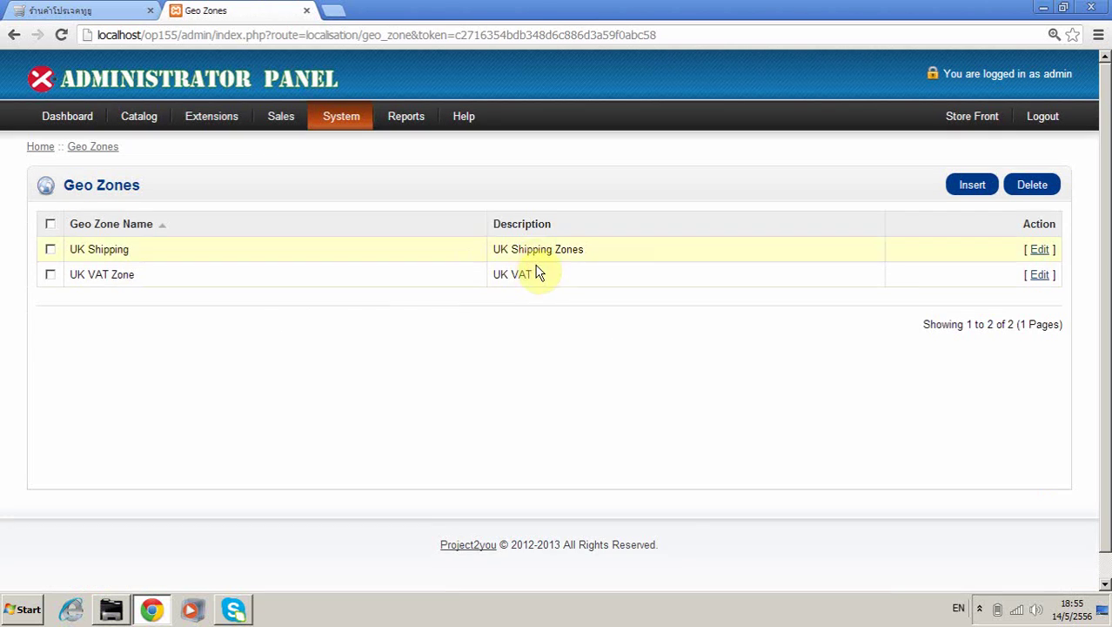
triple_click(531, 276)
left_click(520, 271)
Step: Open the Downloadable Products tax class from the tax class list and check its two tax rate selections
mouse_move(427, 229)
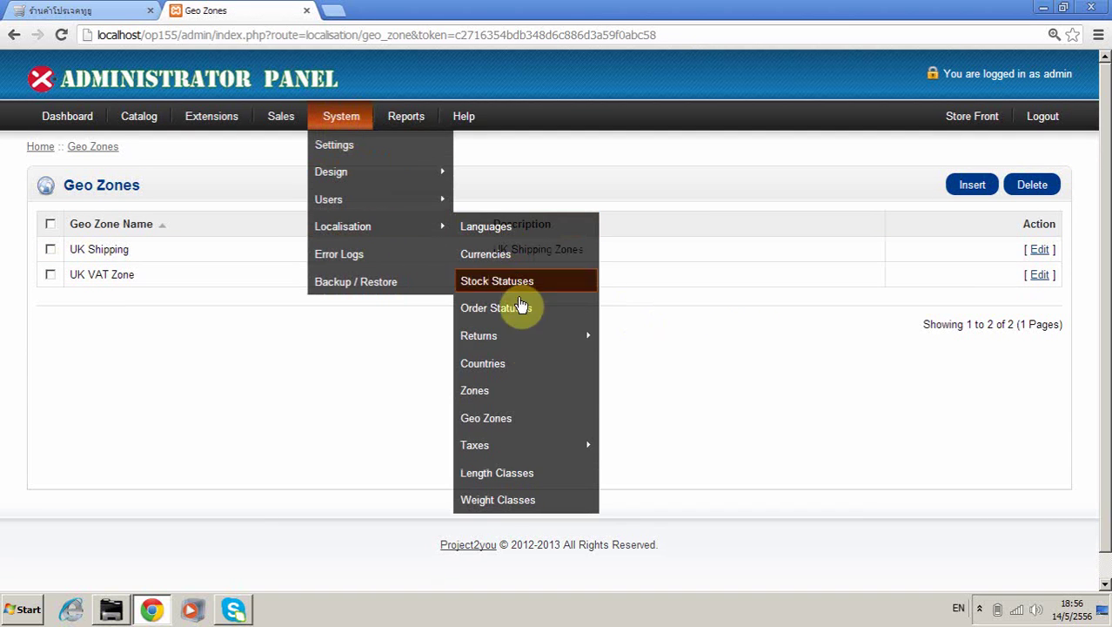
mouse_move(545, 445)
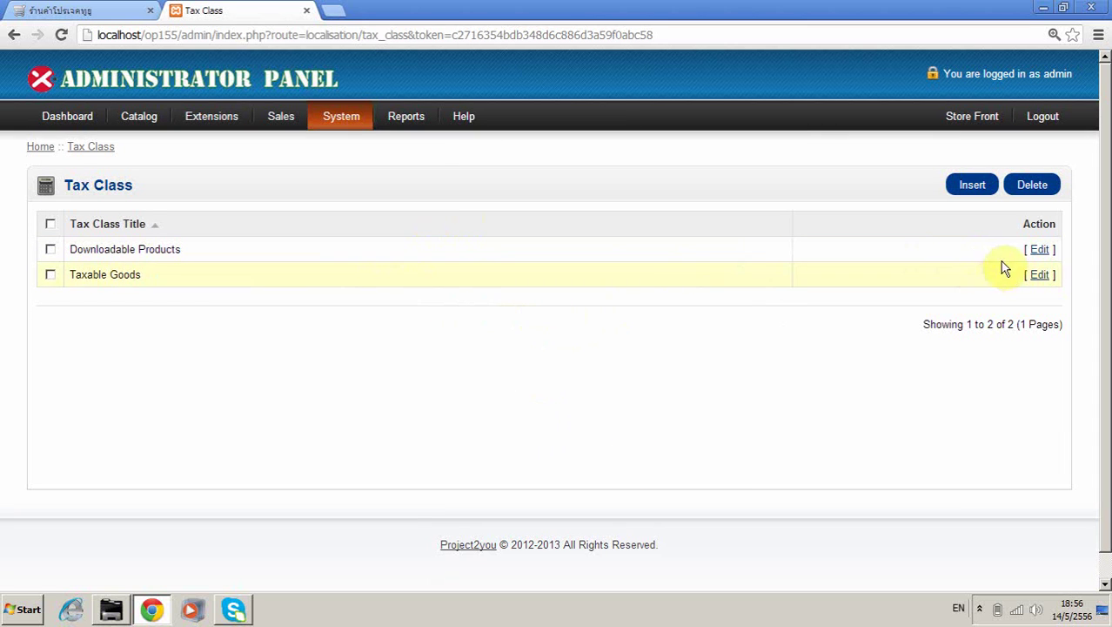
left_click(1038, 252)
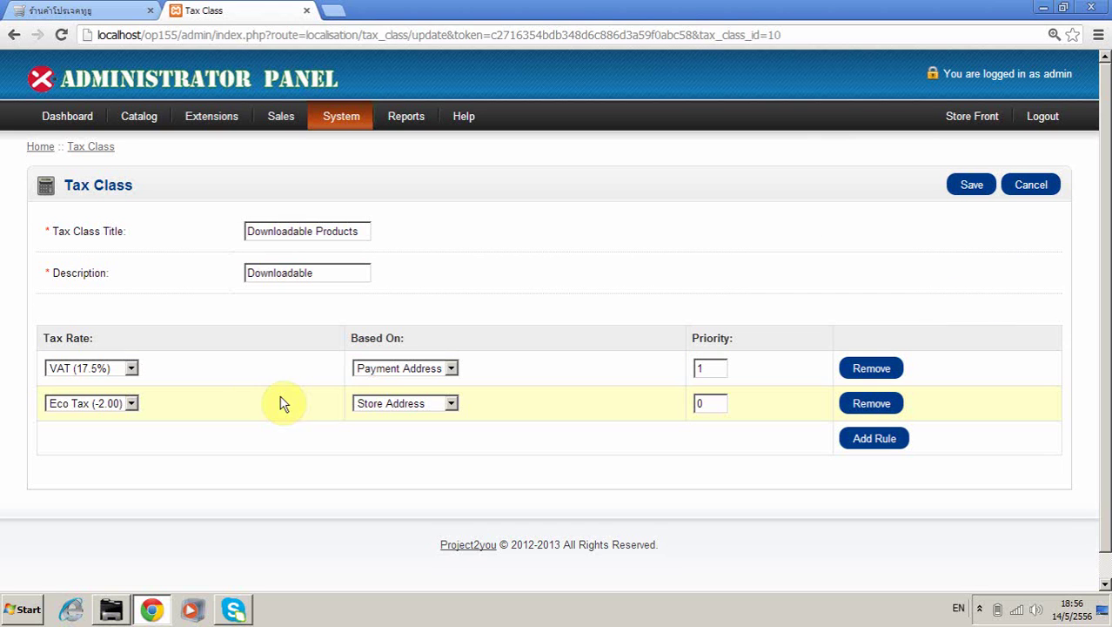
left_click(64, 371)
left_click(70, 398)
left_click(73, 405)
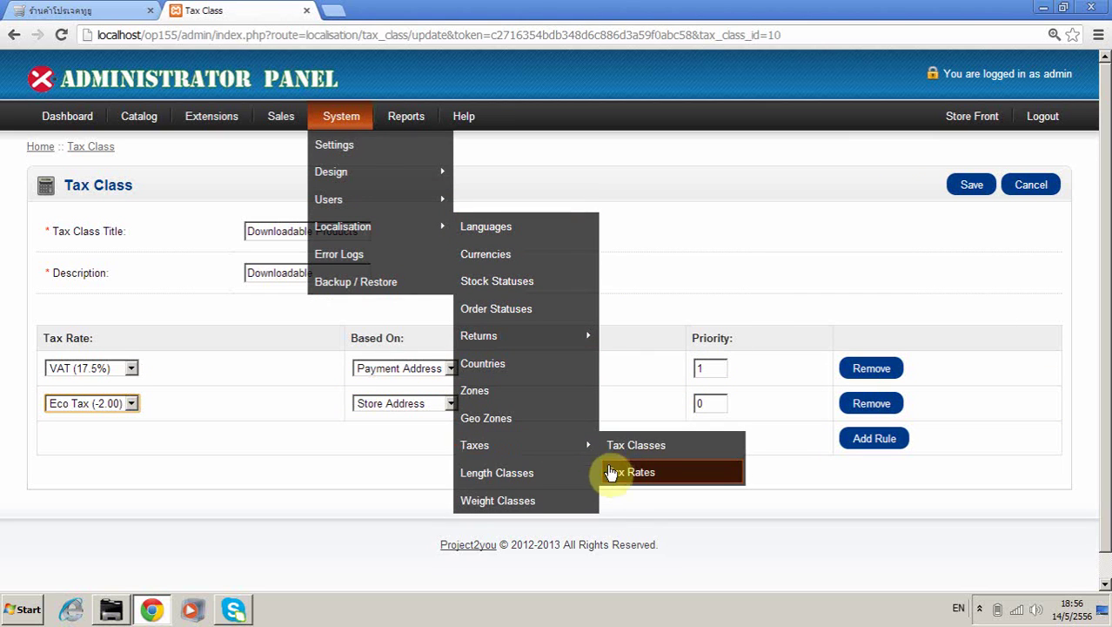
Step: Open the tax rate list and examine the type and geo zone of the Eco Tax and VAT entries
left_click(665, 478)
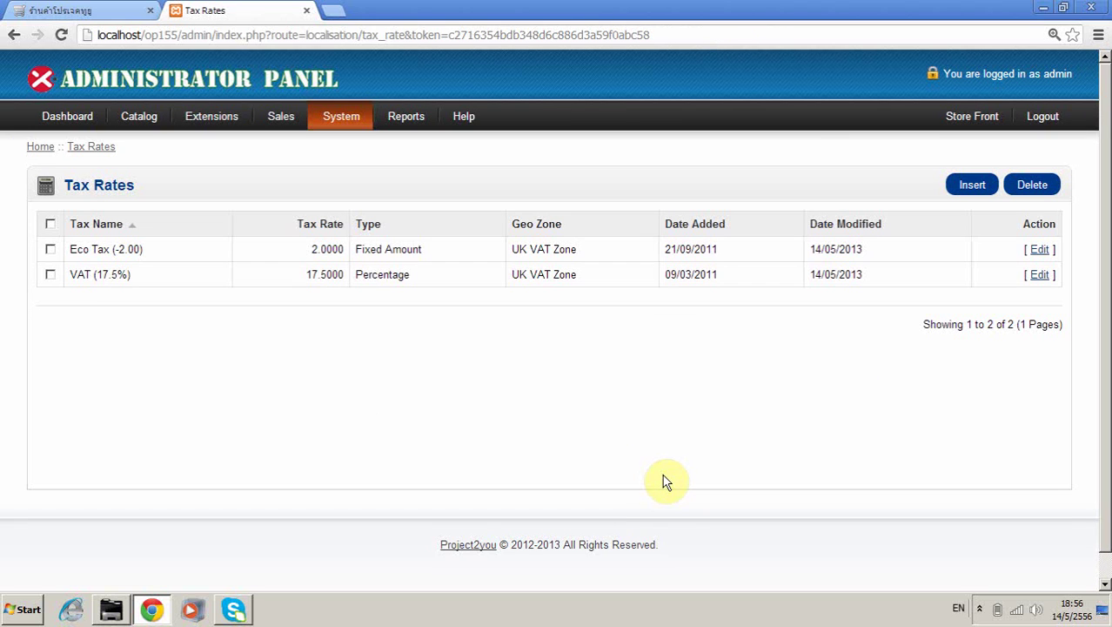
double_click(357, 252)
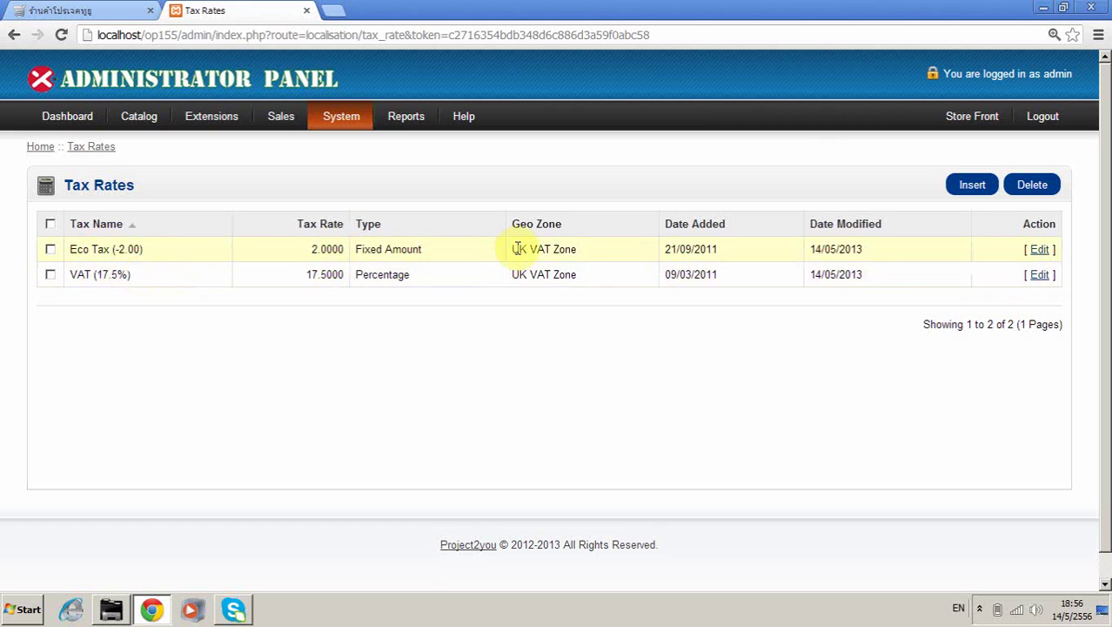
left_click_drag(513, 249, 576, 251)
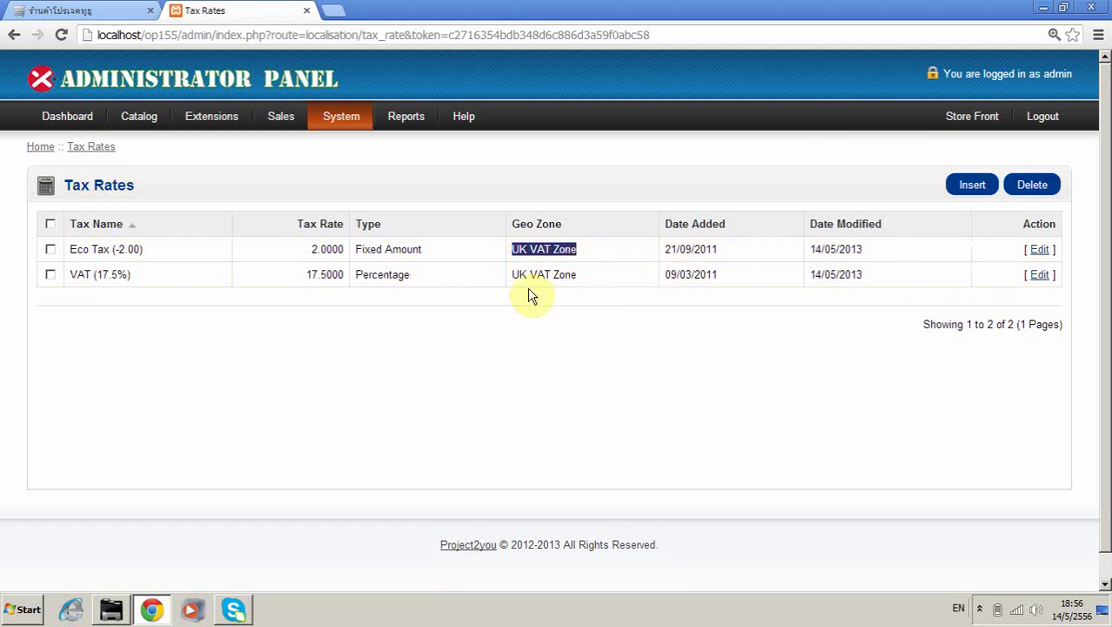
left_click_drag(512, 273, 574, 274)
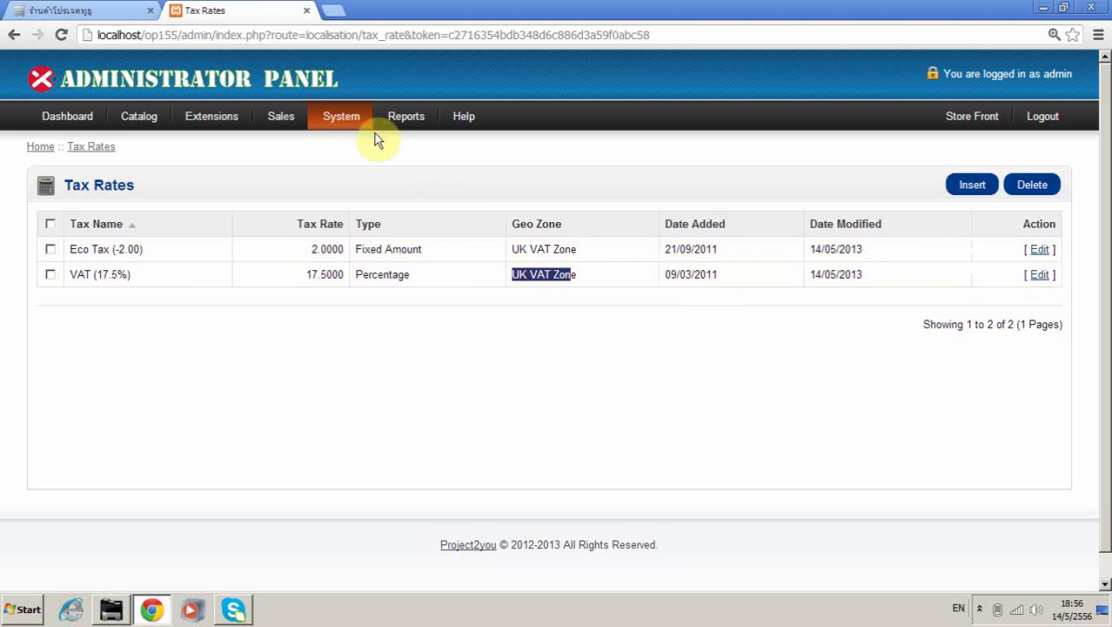
Step: Open the length class list in the localisation settings and examine the titles, units and values of its entries
mouse_move(348, 123)
mouse_move(410, 229)
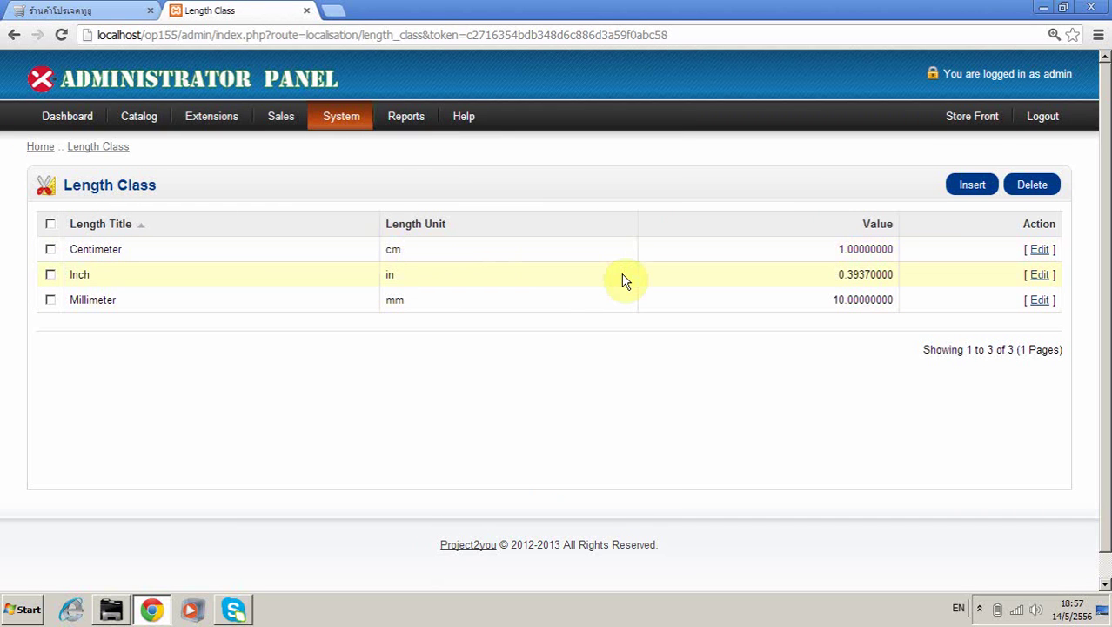
double_click(392, 250)
double_click(393, 298)
left_click_drag(840, 248, 864, 248)
left_click_drag(845, 300, 836, 298)
triple_click(84, 273)
double_click(87, 299)
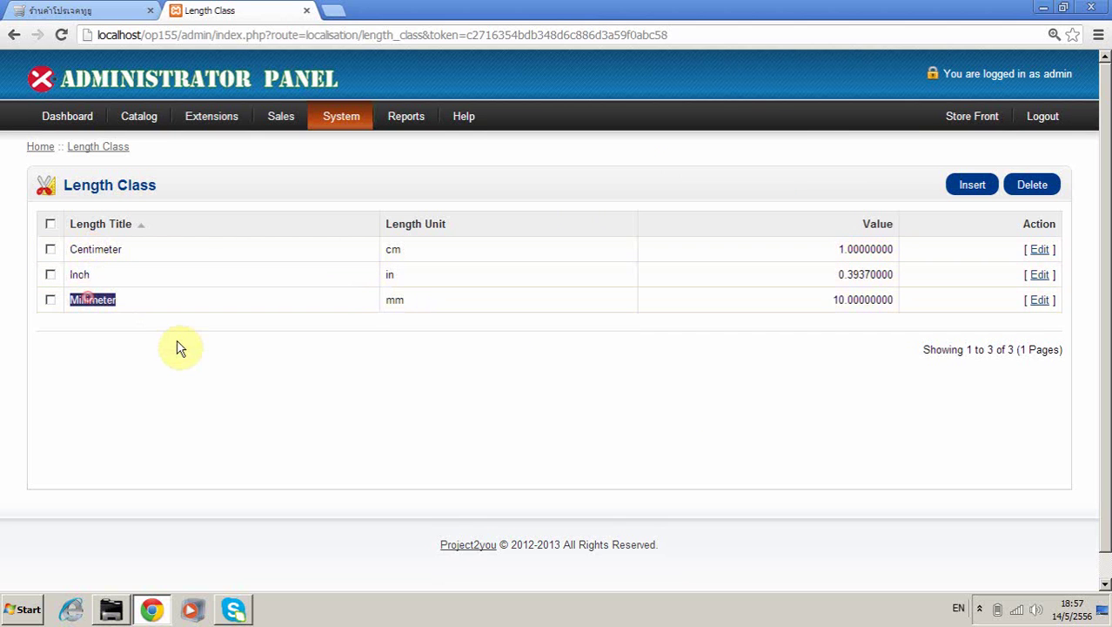
left_click(434, 298)
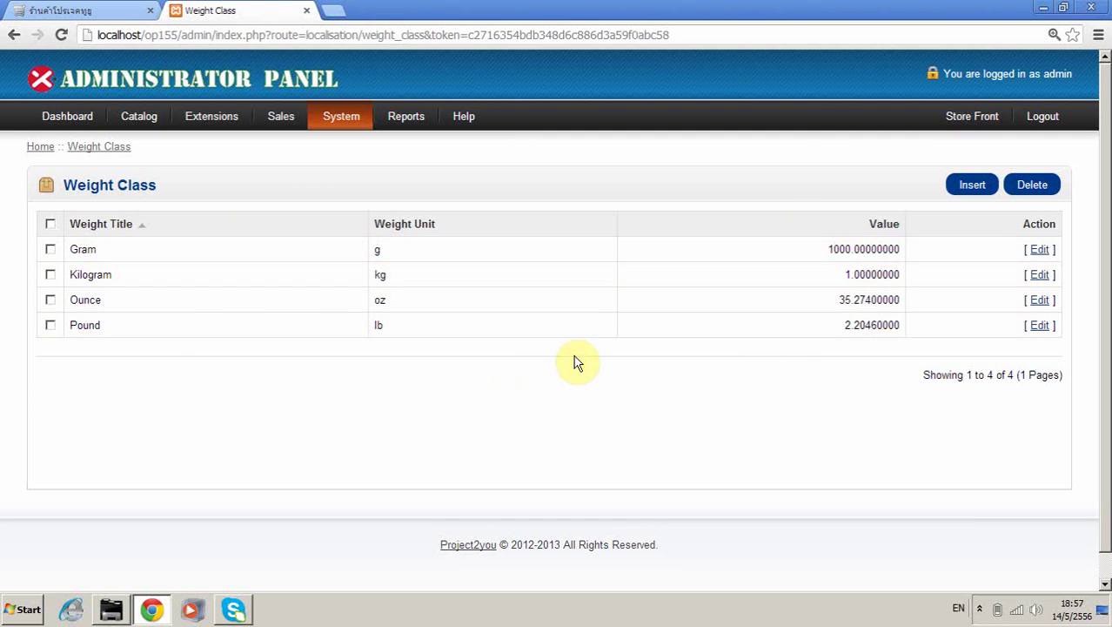
Step: Open a blank weight class form, examine its title, unit and value fields, and cancel without saving
left_click(964, 185)
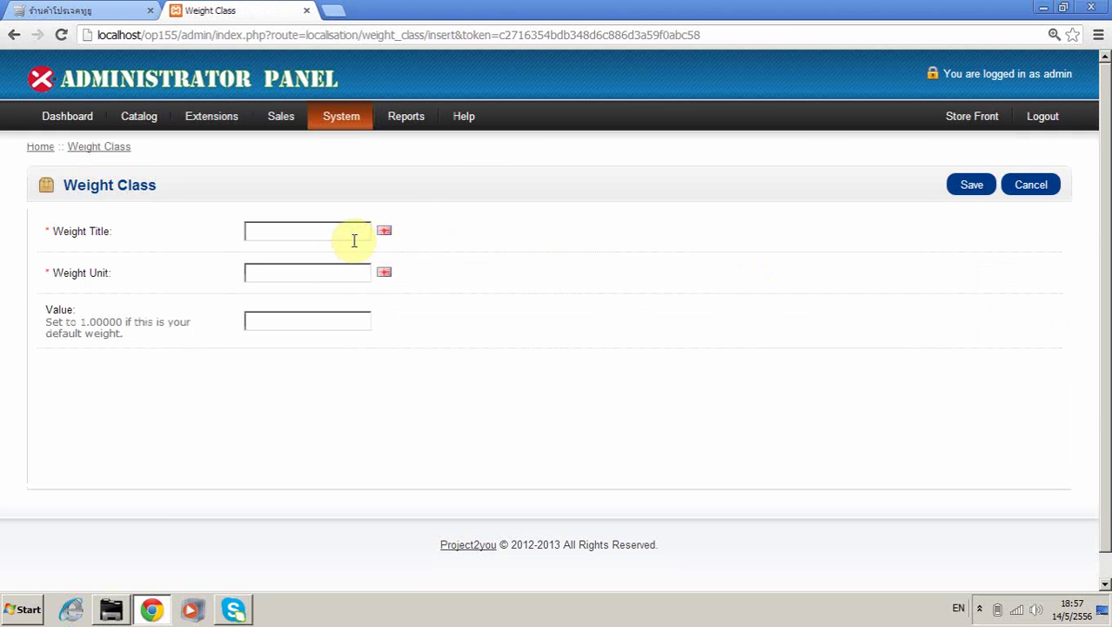
left_click(338, 233)
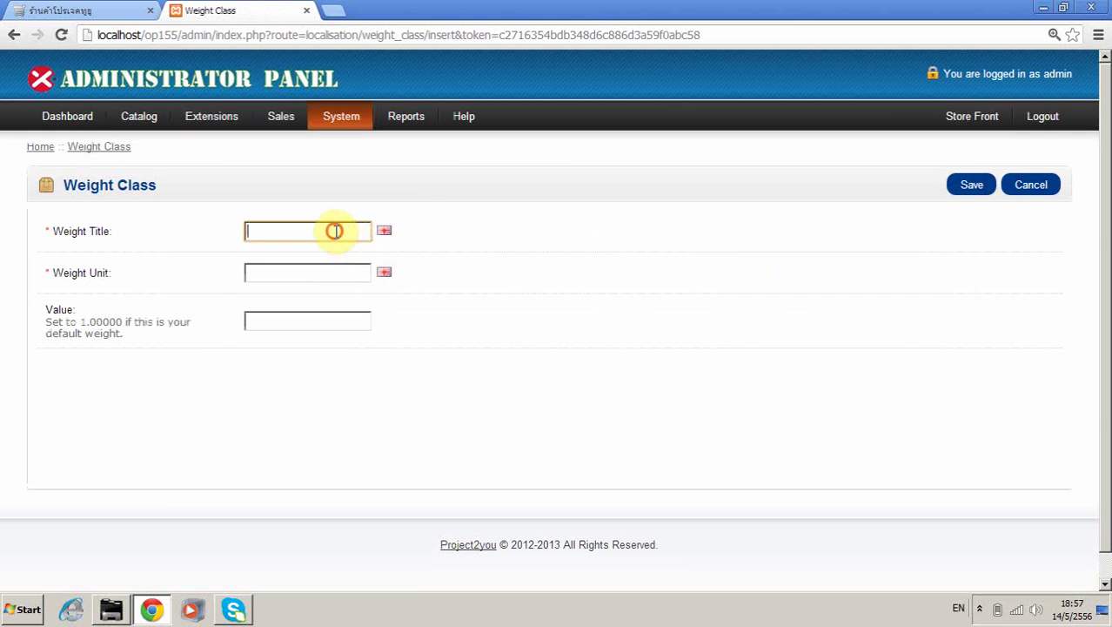
left_click(257, 273)
left_click(276, 320)
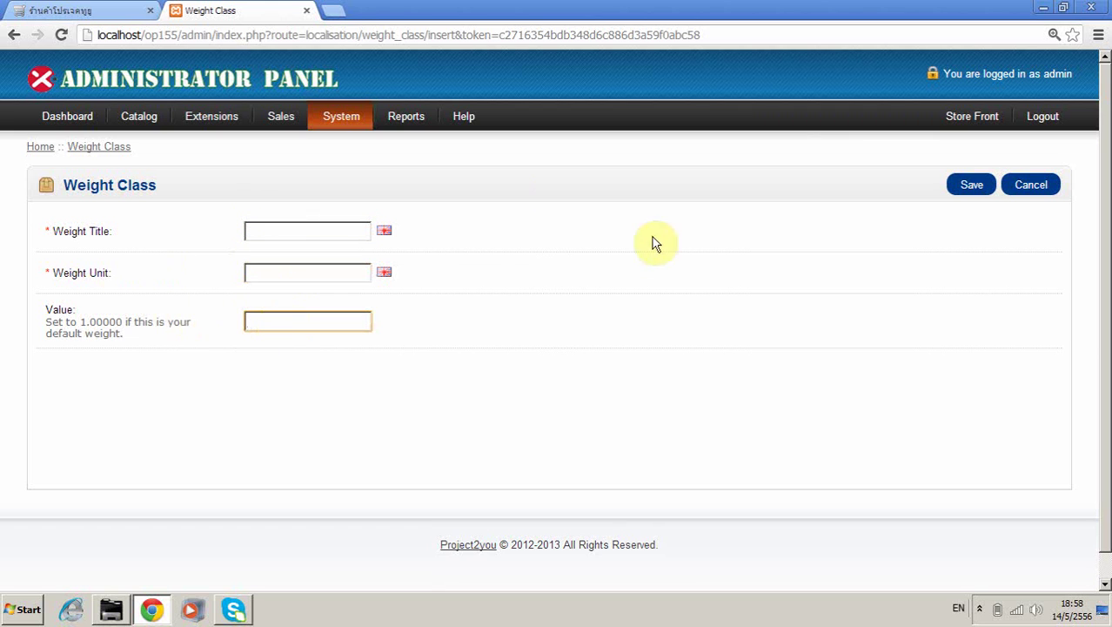
left_click(1040, 185)
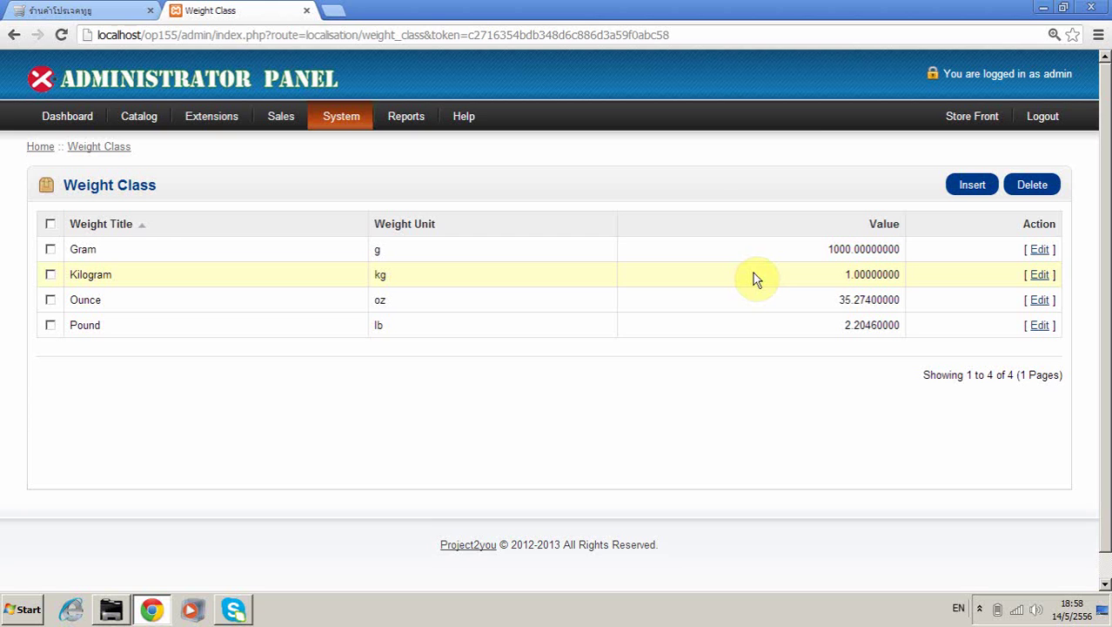